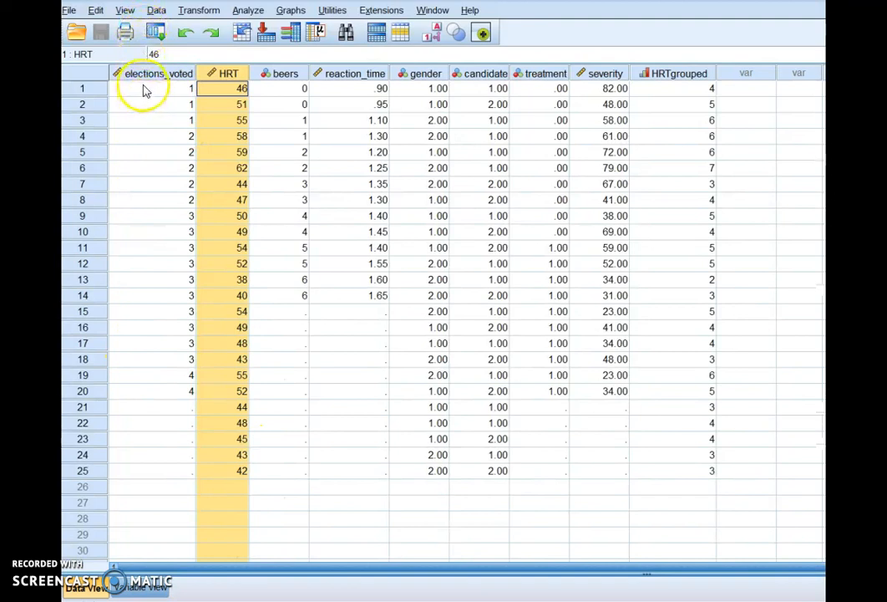
# Review the variable definitions with the Name column widened to show full names, then select the elections_voted data column
pyautogui.moveTo(199, 83)
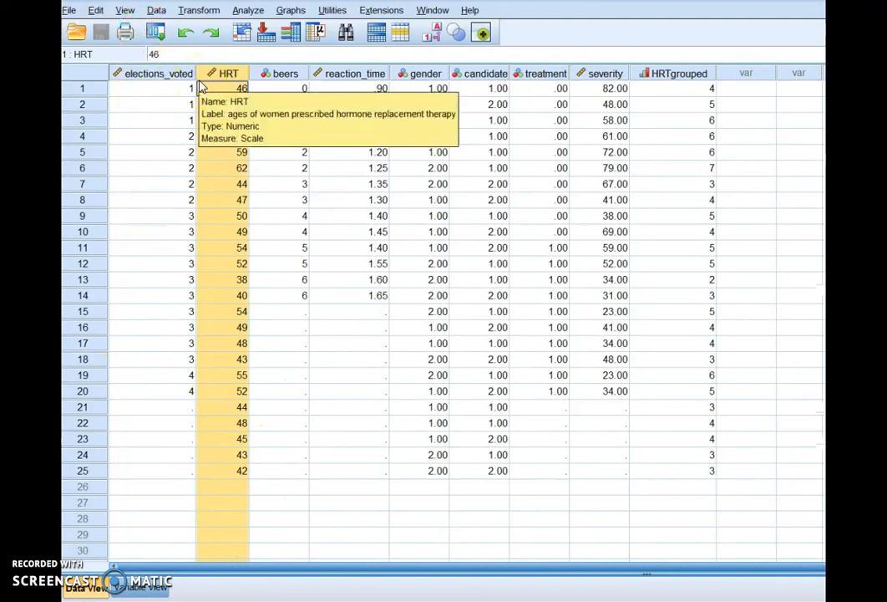
pyautogui.click(140, 587)
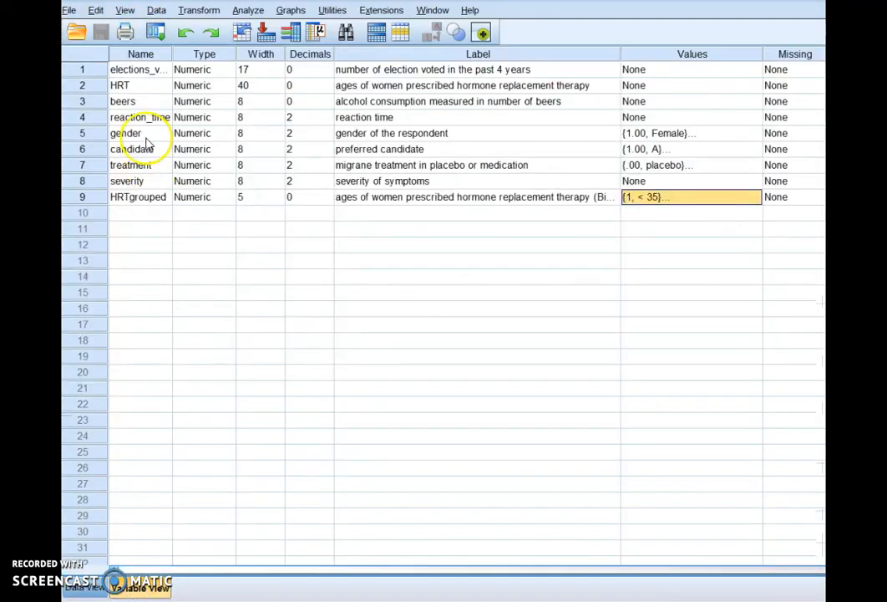
pyautogui.moveTo(173, 53); pyautogui.dragTo(236, 53)
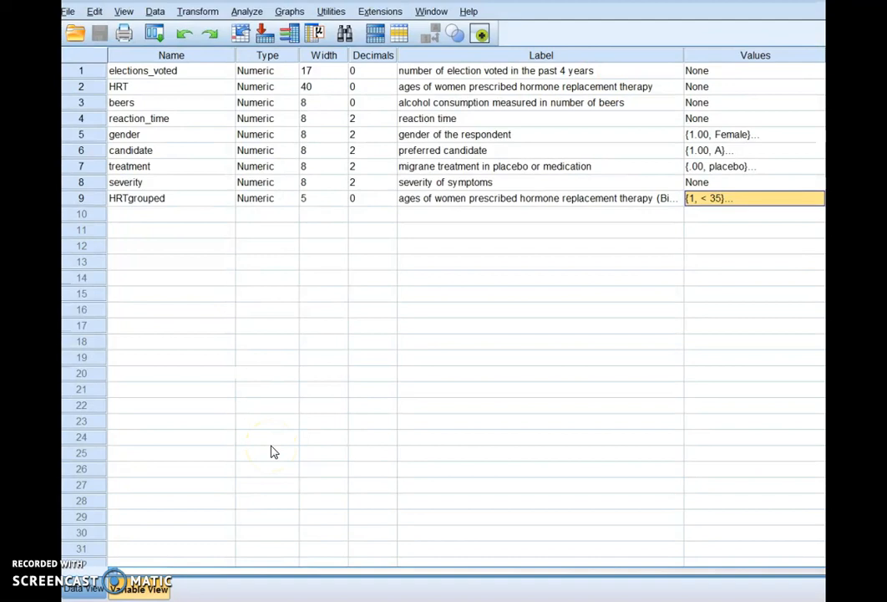
pyautogui.click(83, 588)
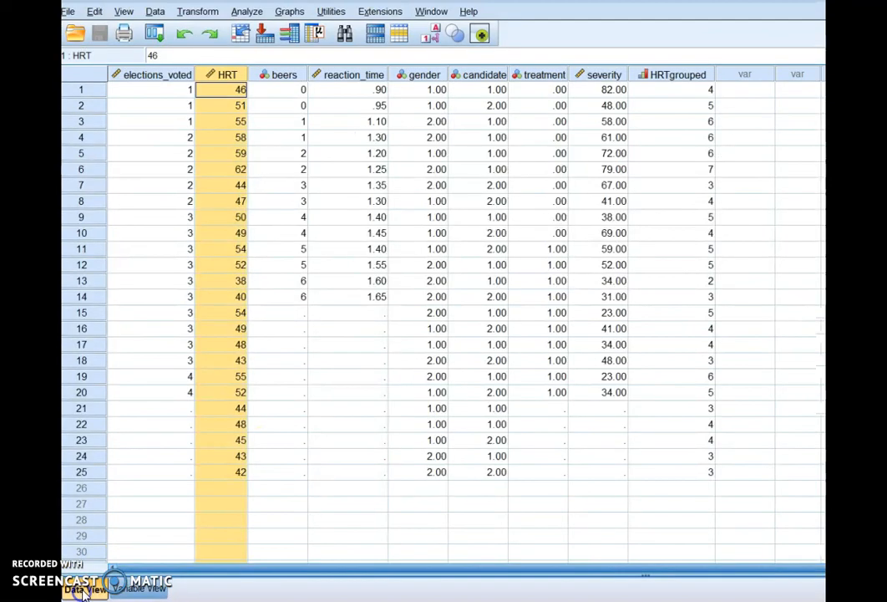
pyautogui.click(155, 75)
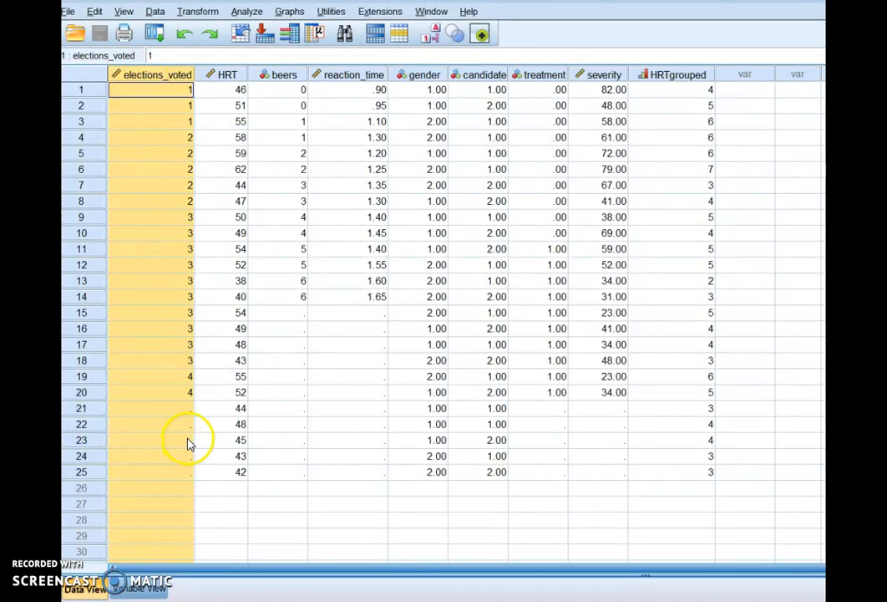
# Create a new empty dataset and minimise the output viewer window without saving or closing it
pyautogui.click(71, 11)
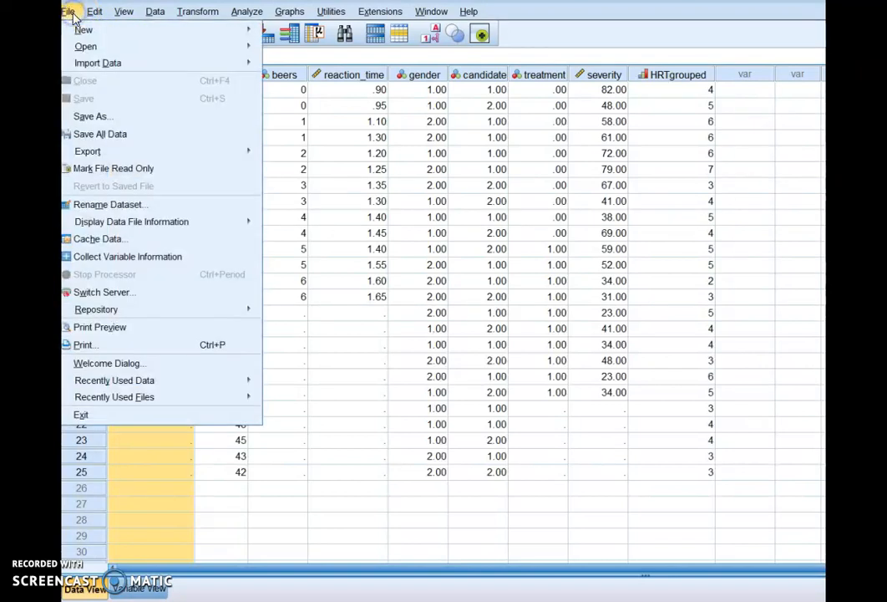
pyautogui.moveTo(83, 33)
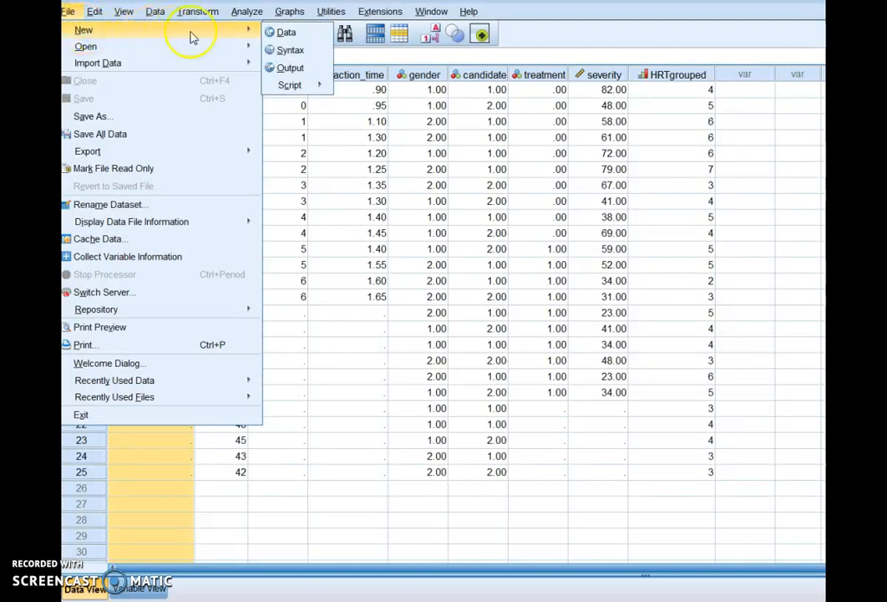
pyautogui.click(302, 36)
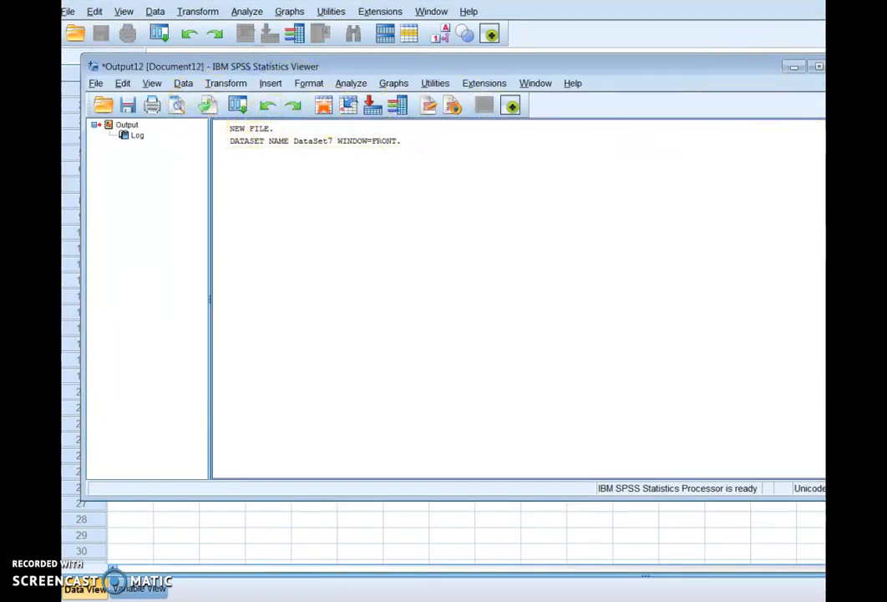
pyautogui.click(819, 66)
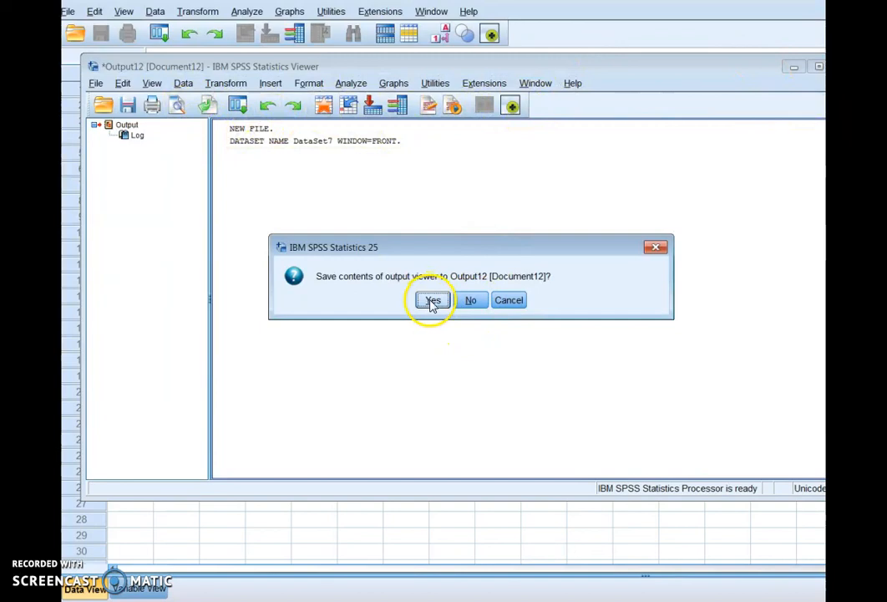
pyautogui.click(510, 300)
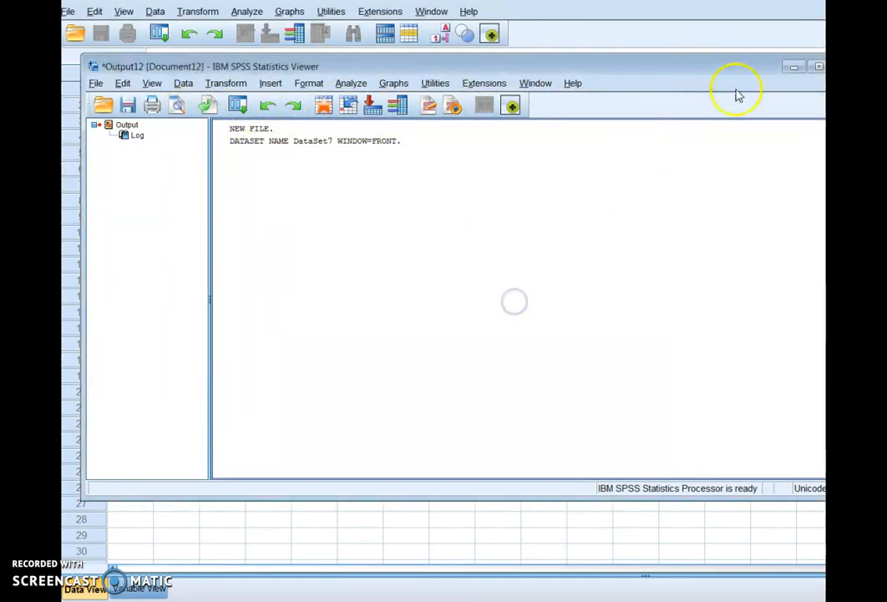
pyautogui.click(794, 70)
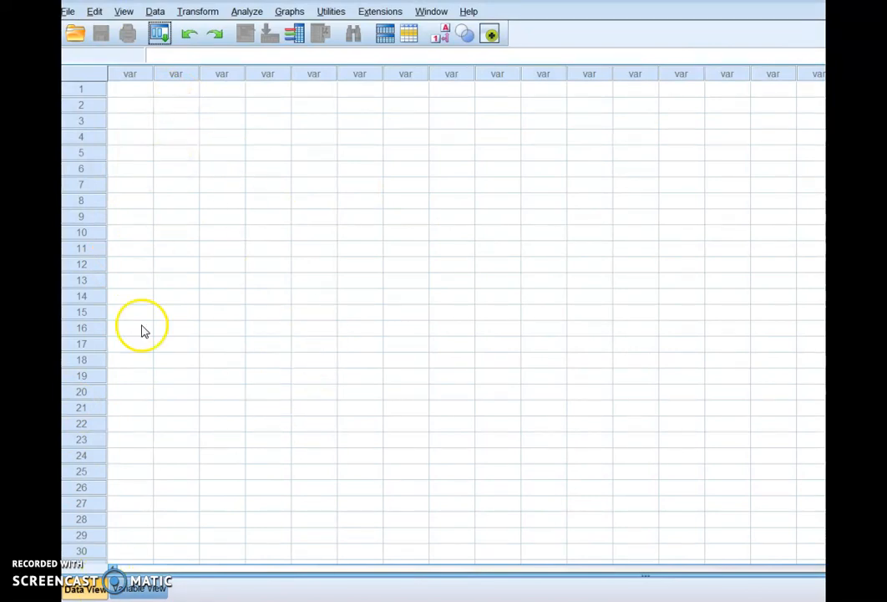
# Check the voter data on the PowerPoint slide and enter 1 in rows 1 to 3 of the new dataset's first column
pyautogui.click(129, 91)
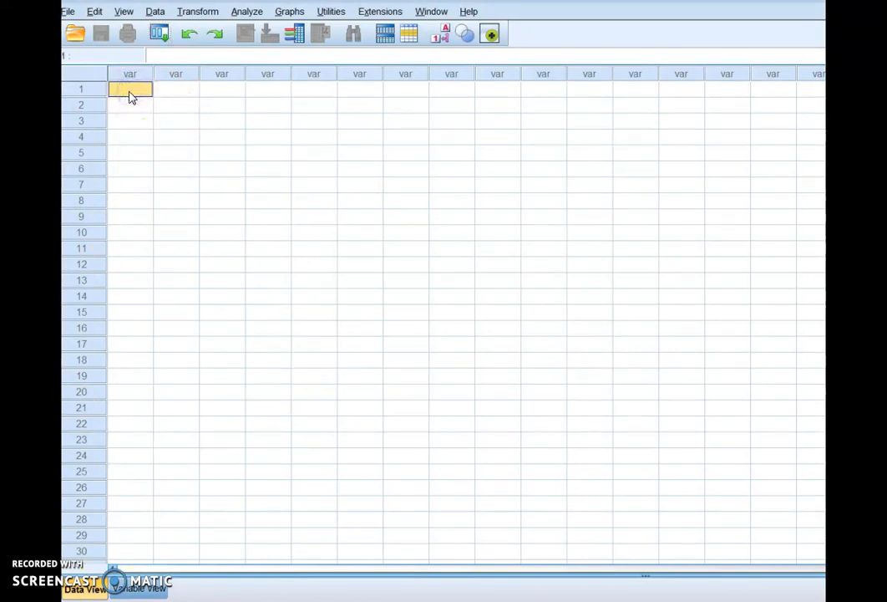
pyautogui.hotkey('alt', 'Tab')
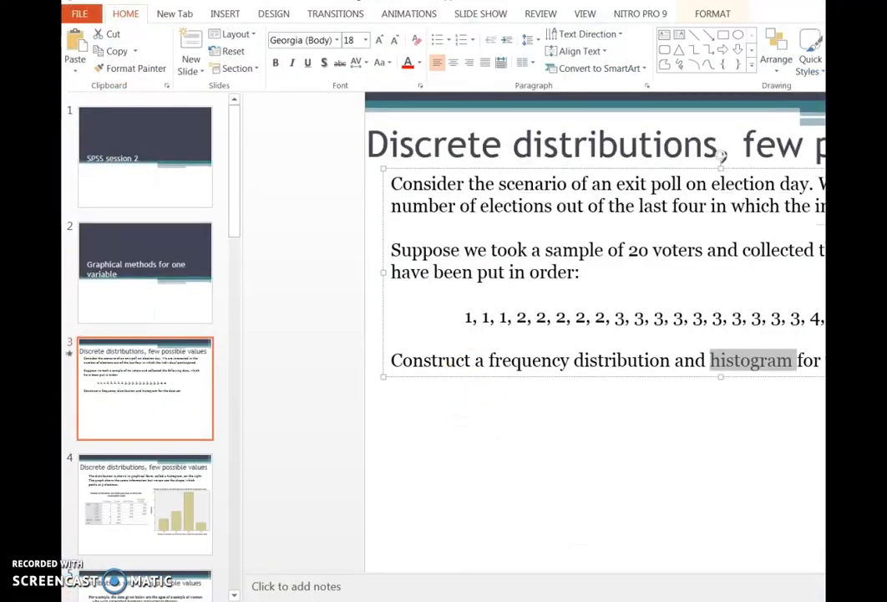
pyautogui.hotkey('alt', 'Tab')
pyautogui.write('1')
pyautogui.press('Return')
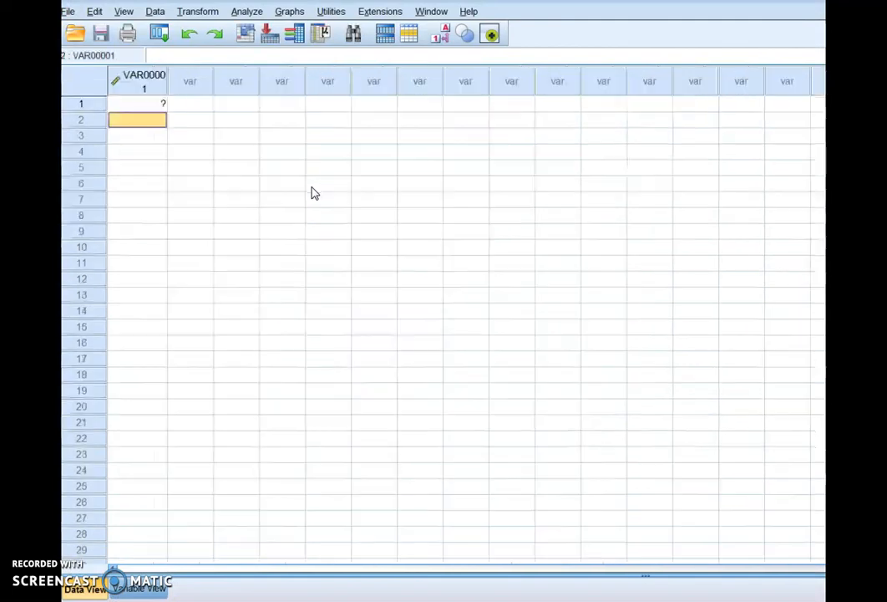
pyautogui.write('1')
pyautogui.press('Return')
pyautogui.write('1')
pyautogui.press('Return')
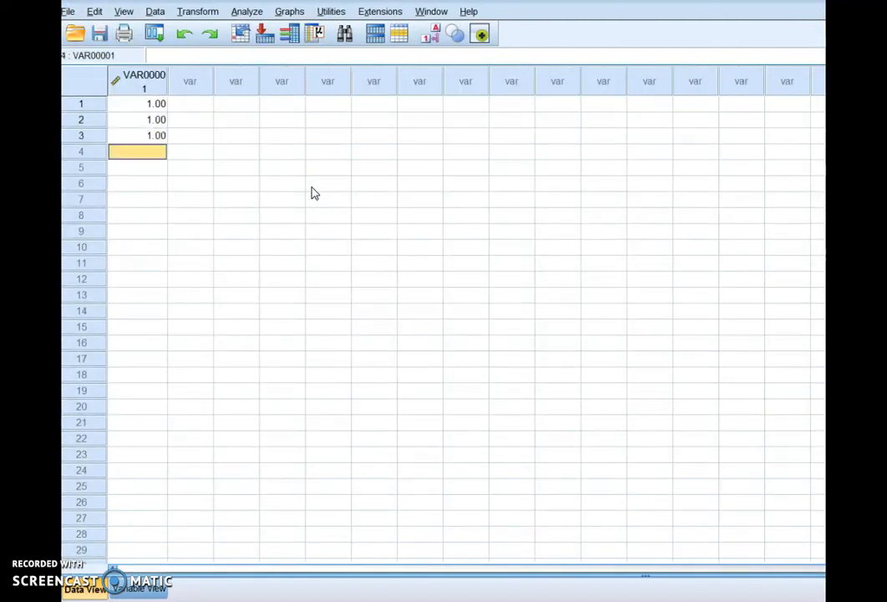
# Enter the value 2 in rows 4 to 7 of the first column
pyautogui.write('2')
pyautogui.press('Return')
pyautogui.write('2')
pyautogui.press('Return')
pyautogui.write('2')
pyautogui.press('Return')
pyautogui.write('2')
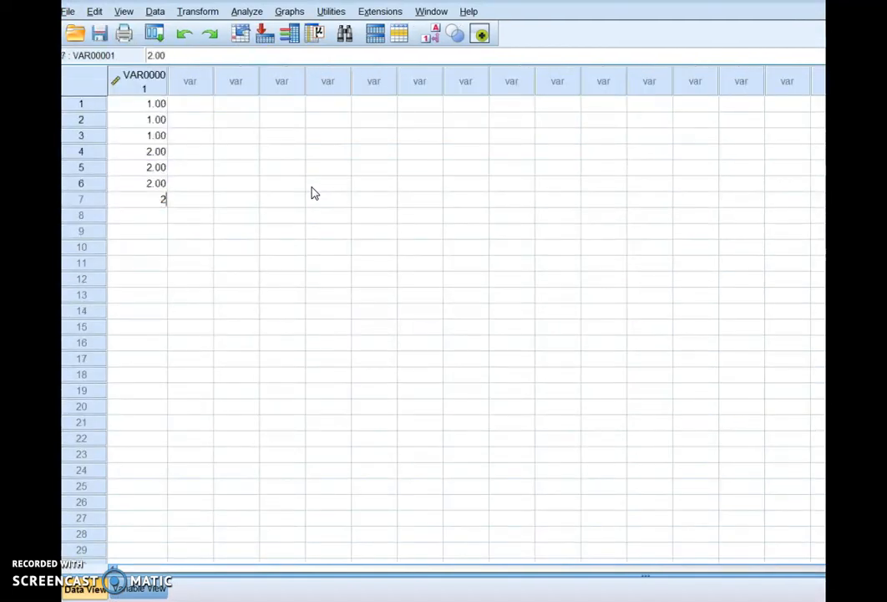
pyautogui.press('Return')
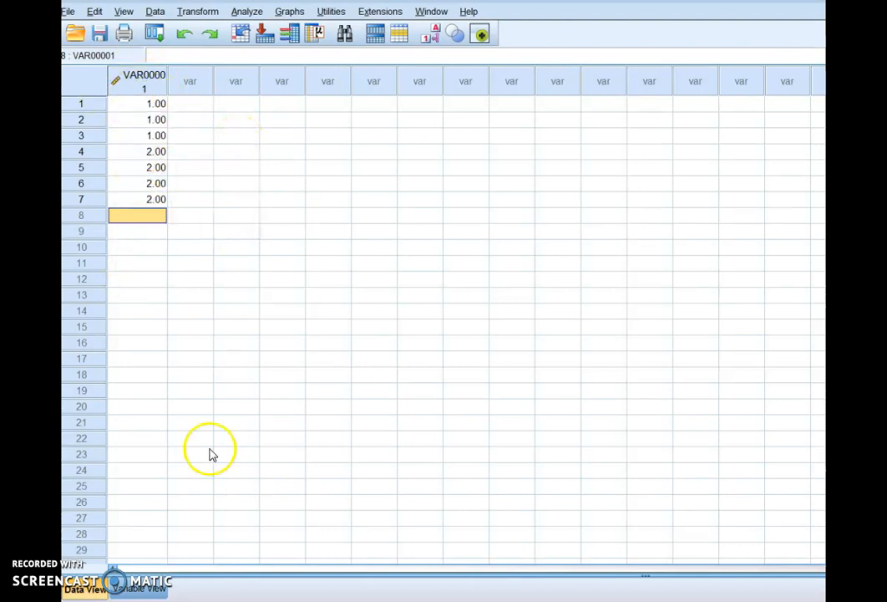
# Rename the first variable elections_voted and widen the Name column to fit it
pyautogui.click(141, 589)
pyautogui.click(85, 589)
pyautogui.click(135, 590)
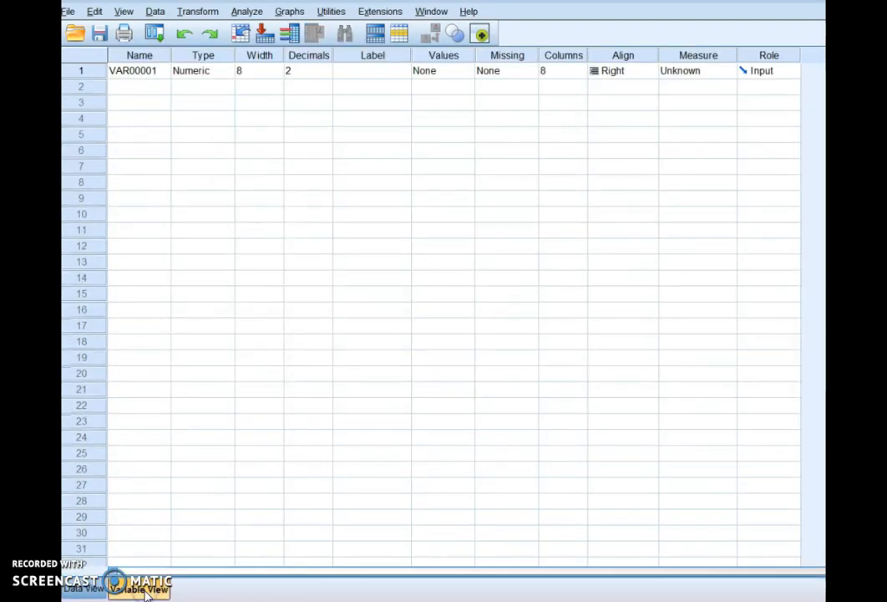
pyautogui.click(136, 75)
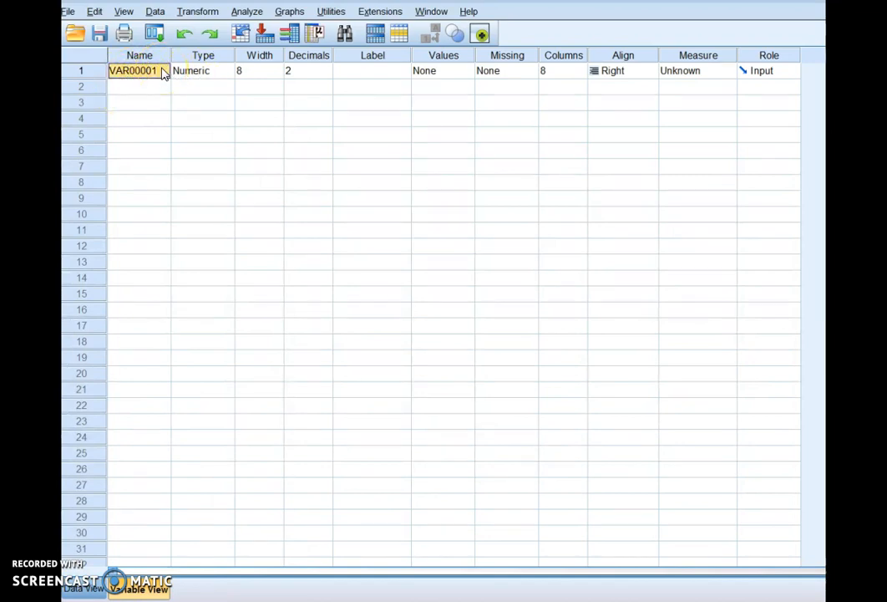
pyautogui.write('elec')
pyautogui.write('tions v')
pyautogui.press('BackSpace')
pyautogui.press('BackSpace')
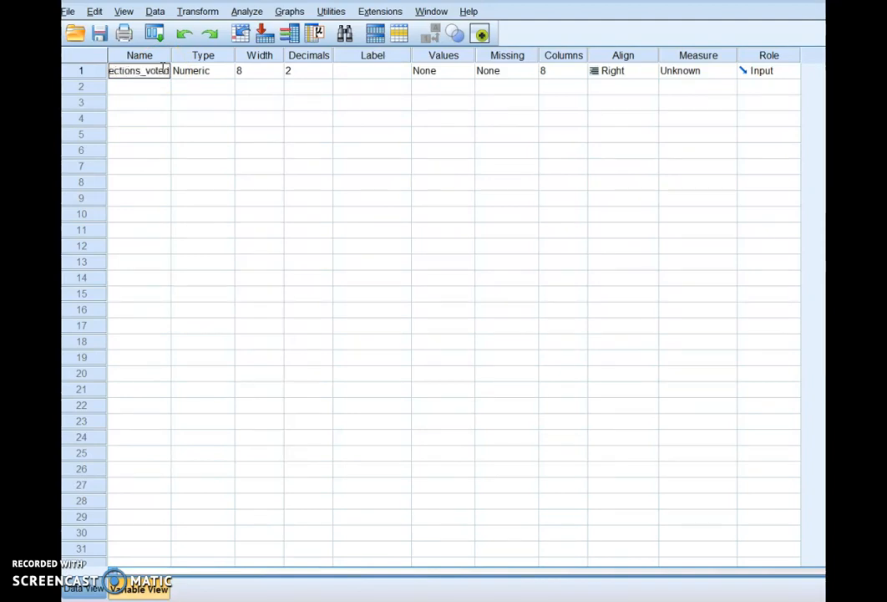
pyautogui.click(202, 134)
pyautogui.moveTo(170, 55)
pyautogui.mouseDown()
pyautogui.moveTo(218, 55)
pyautogui.moveTo(188, 55)
pyautogui.mouseUp()
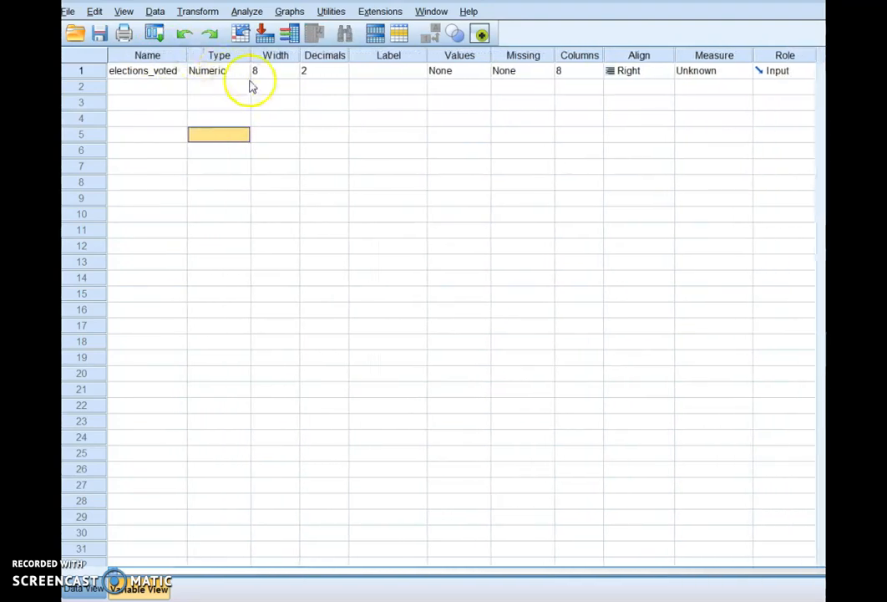
# Set elections_voted to 0 decimals and label it "number of elections voted in the past 4 years"
pyautogui.click(321, 71)
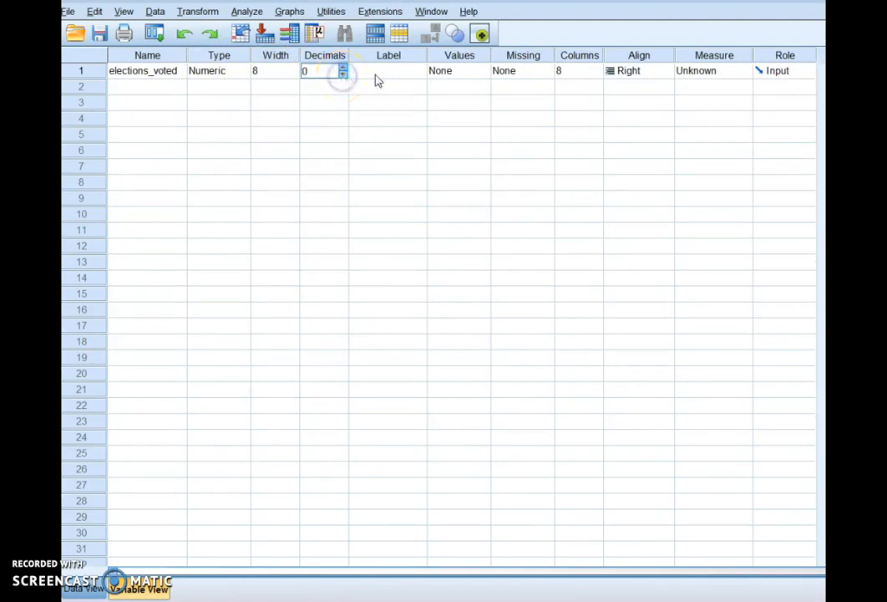
pyautogui.click(381, 77)
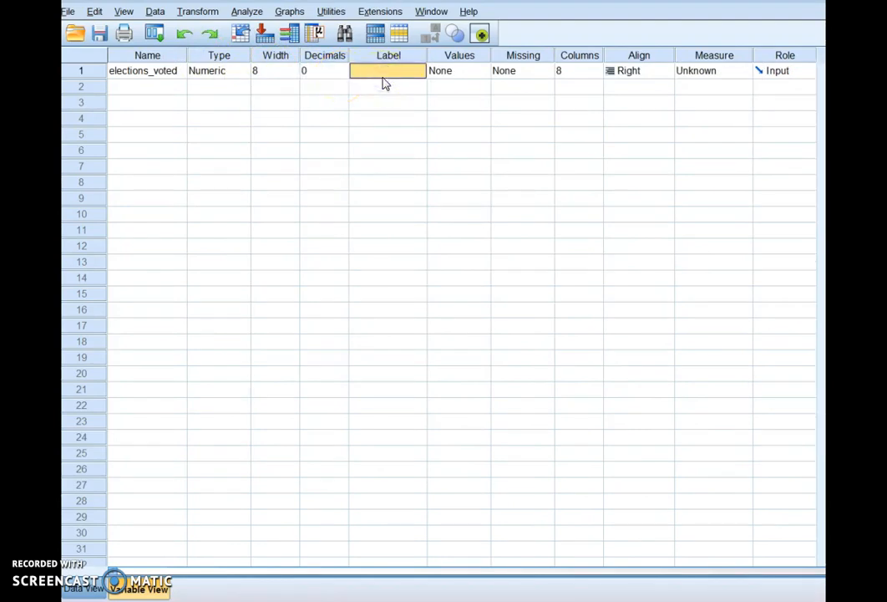
pyautogui.write('numb')
pyautogui.write('er of elections voted in')
pyautogui.write(' the past')
pyautogui.write(' 4 years')
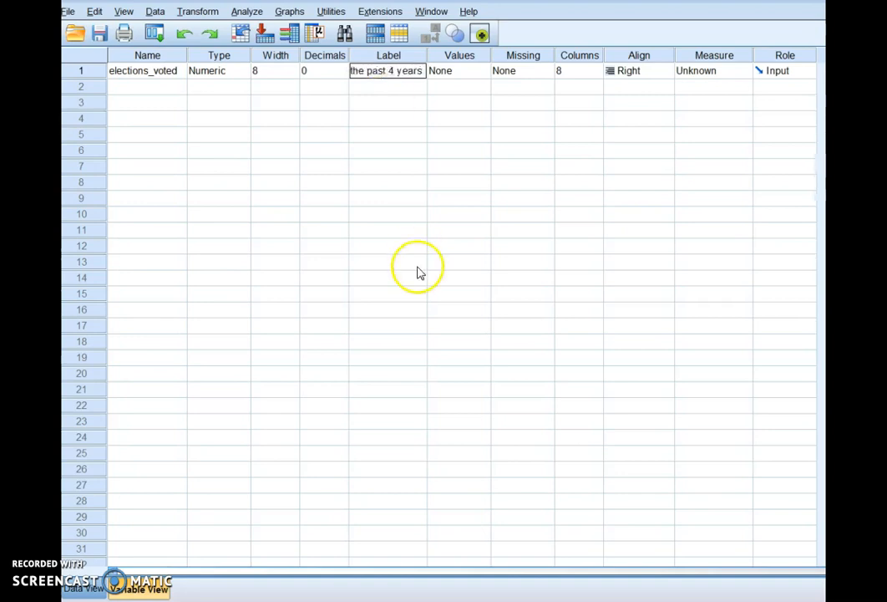
pyautogui.click(418, 266)
# Return to the data grid and widen the elections_voted column so its heading fits on one line
pyautogui.click(84, 589)
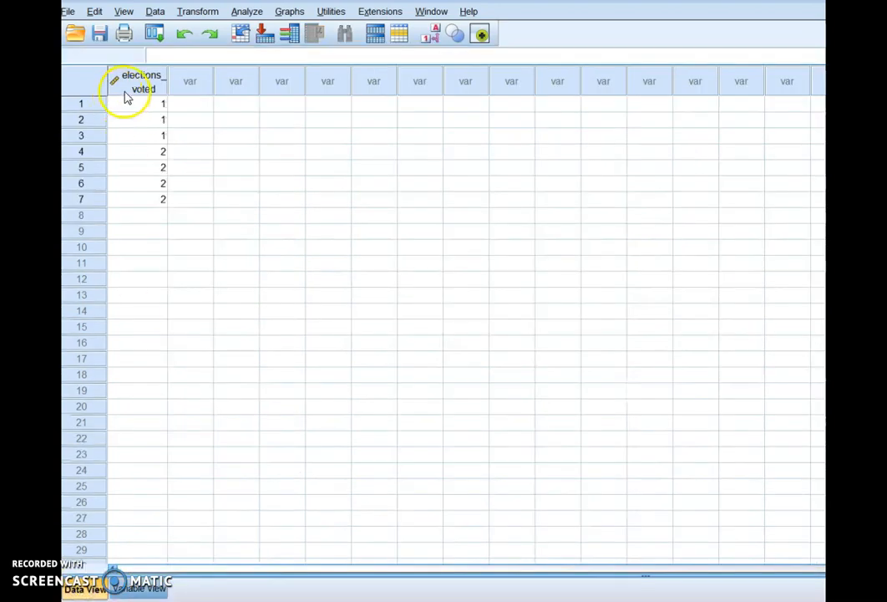
pyautogui.moveTo(168, 77); pyautogui.dragTo(201, 74)
pyautogui.moveTo(171, 264); pyautogui.dragTo(171, 299)
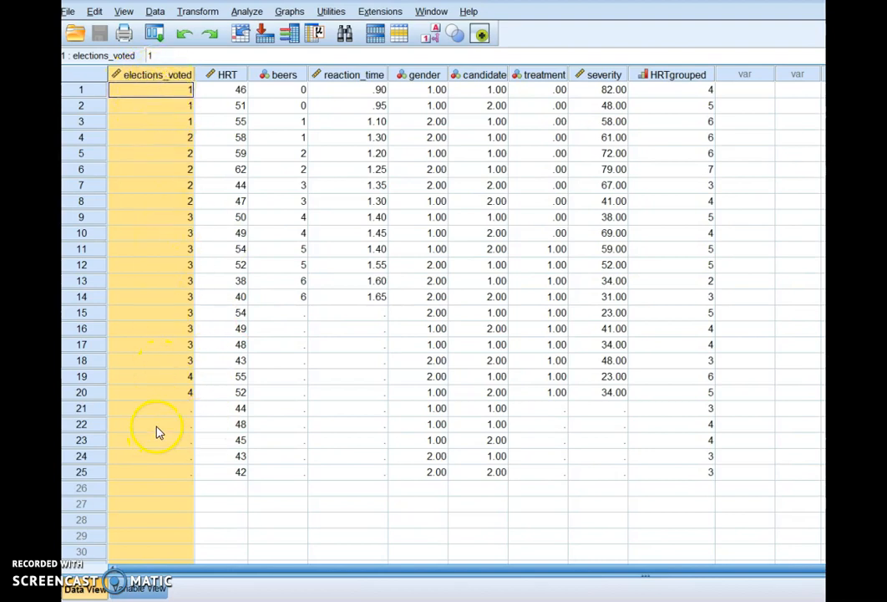
# Open the Frequencies analysis on the original full dataset and remove the ages of women variable from its analysis list
pyautogui.click(283, 376)
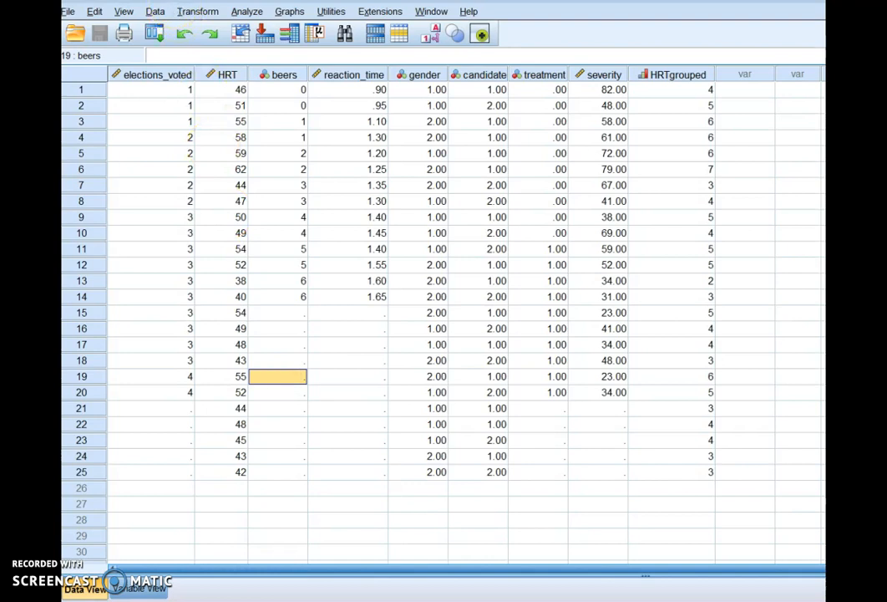
pyautogui.click(167, 76)
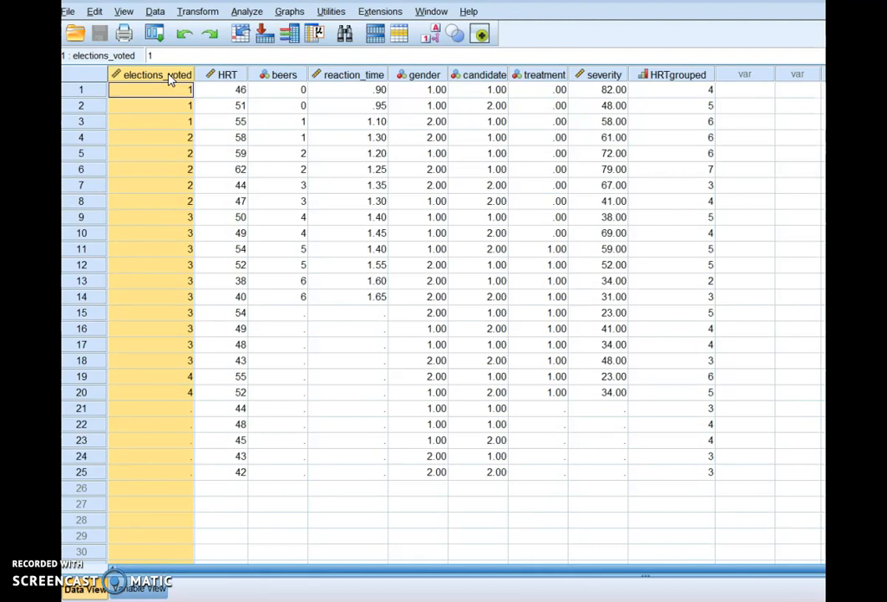
pyautogui.click(242, 13)
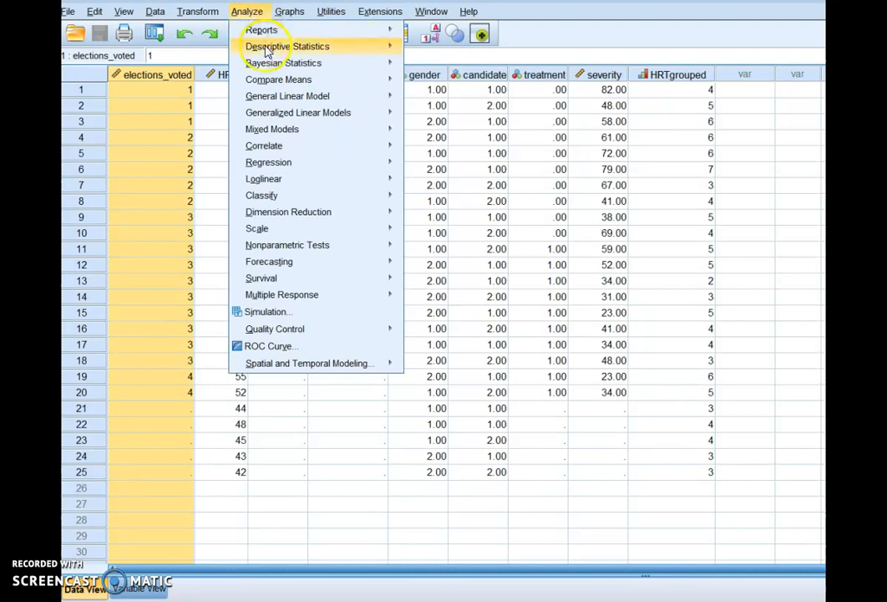
pyautogui.moveTo(267, 51)
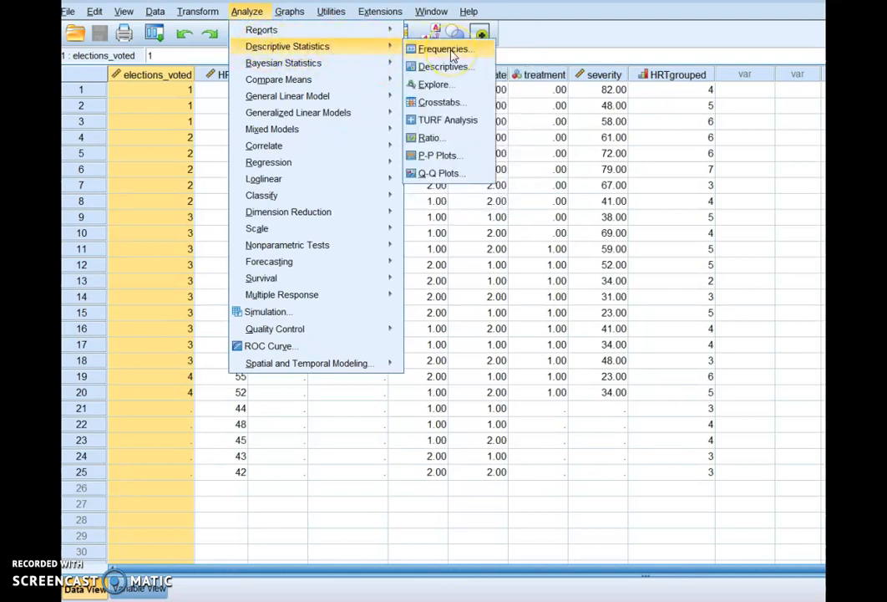
pyautogui.click(451, 50)
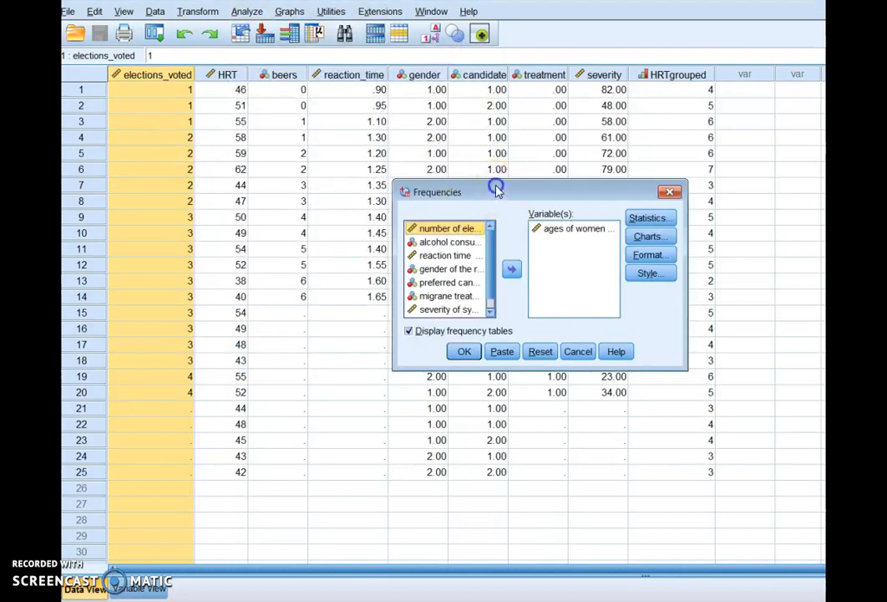
pyautogui.moveTo(430, 183); pyautogui.dragTo(396, 175)
pyautogui.click(459, 219)
pyautogui.click(416, 259)
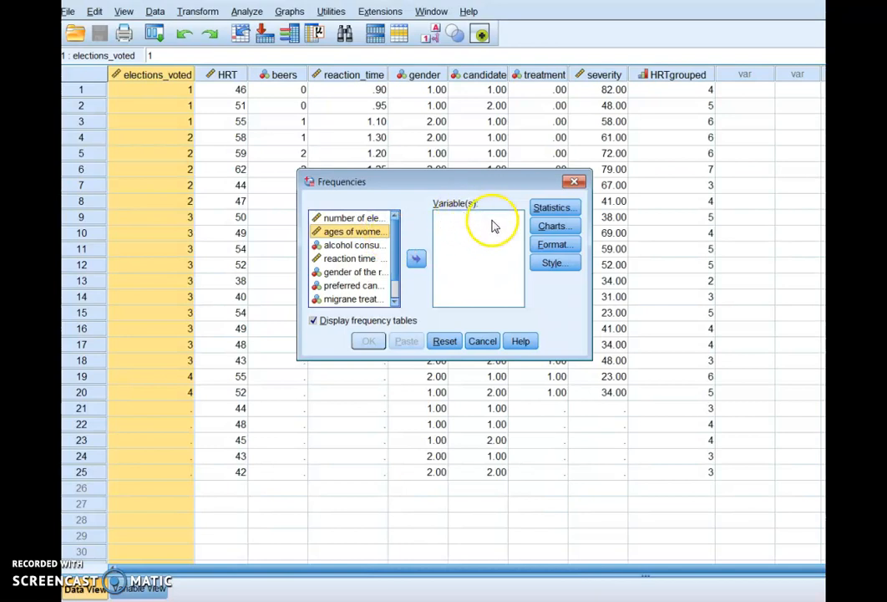
# Add the number of elections voted variable to the Frequencies analysis list
pyautogui.click(395, 284)
pyautogui.click(394, 217)
pyautogui.click(394, 217)
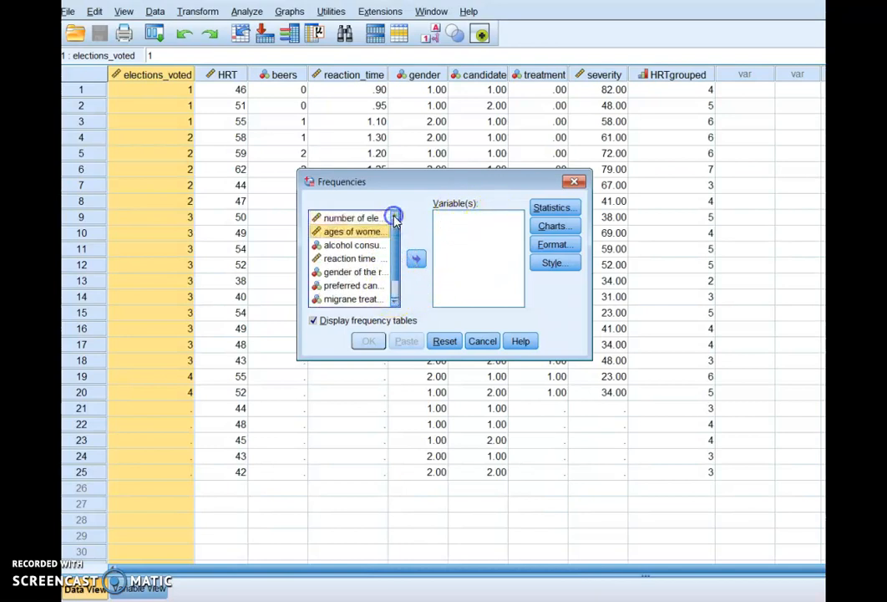
pyautogui.click(364, 219)
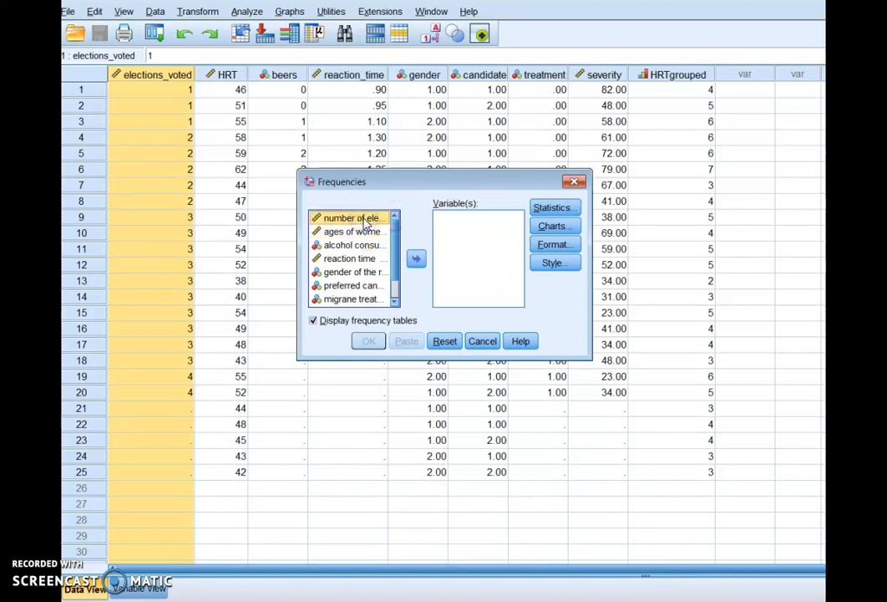
pyautogui.click(350, 220)
pyautogui.click(417, 259)
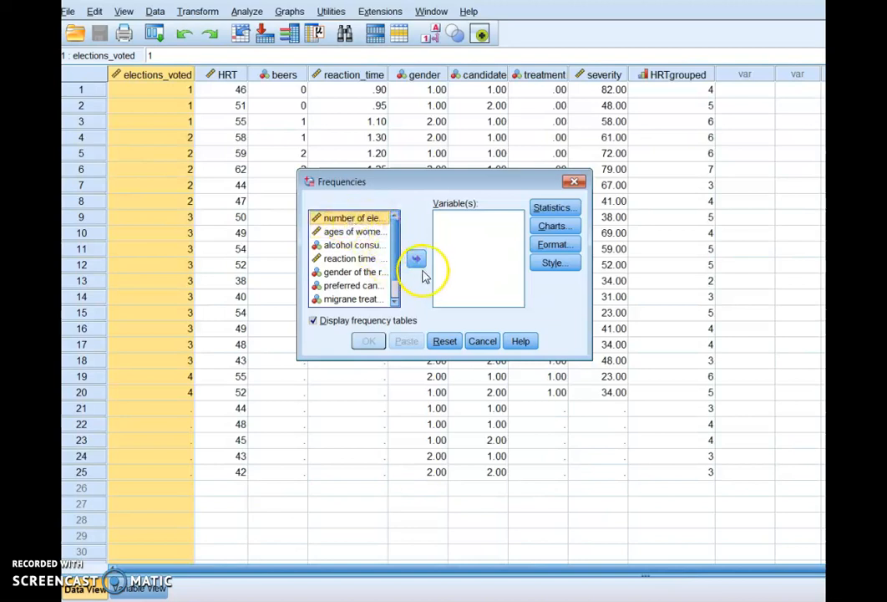
pyautogui.click(473, 224)
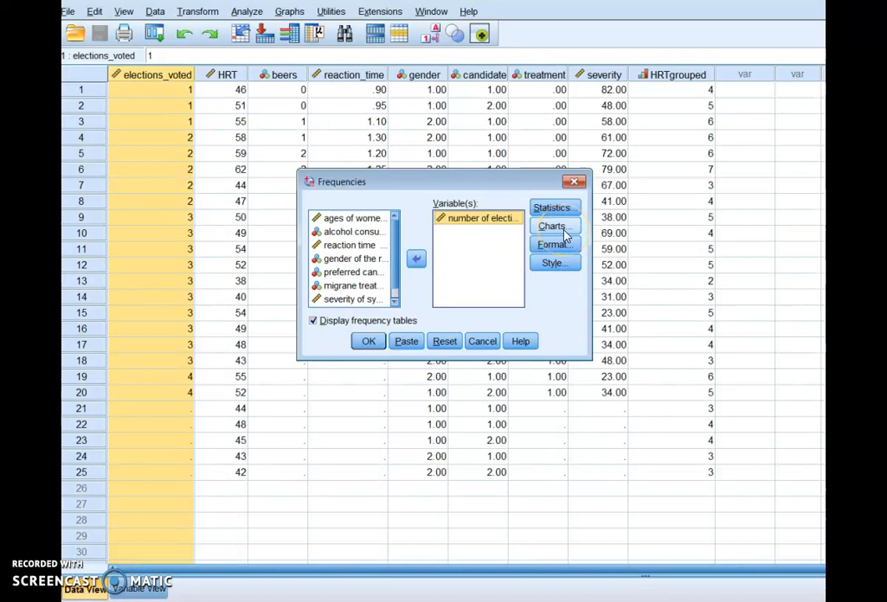
# Choose a histogram without a normal curve as the chart and run the Frequencies analysis
pyautogui.click(553, 226)
pyautogui.click(569, 303)
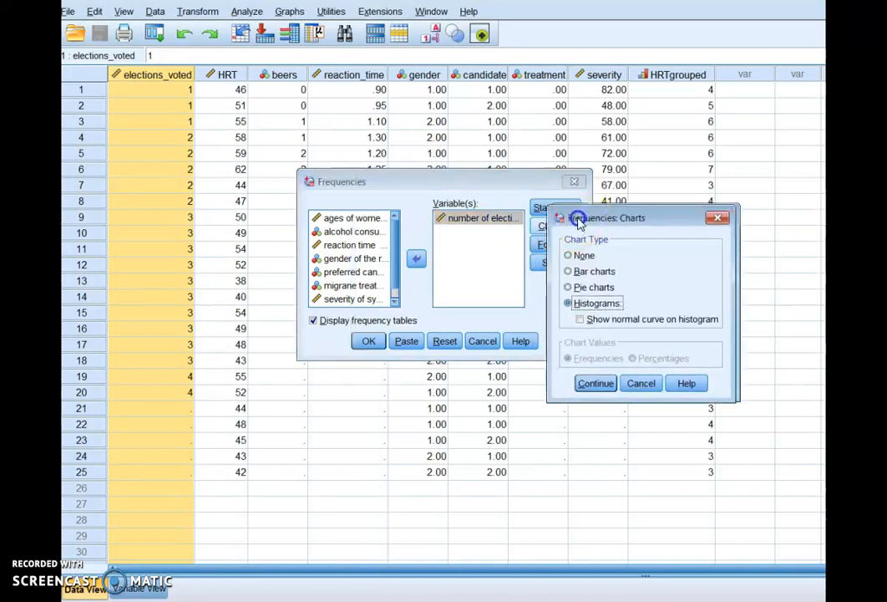
pyautogui.moveTo(578, 219); pyautogui.dragTo(503, 211)
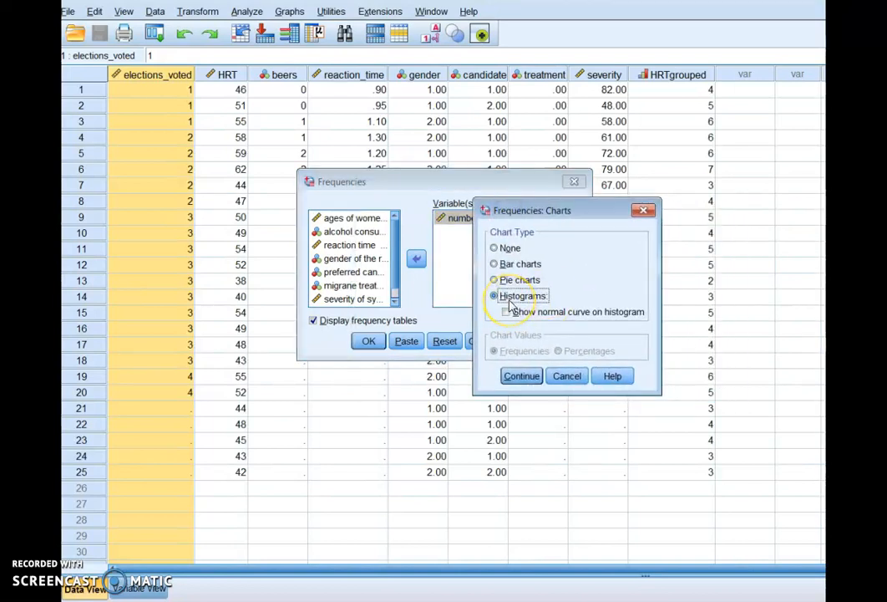
pyautogui.click(506, 248)
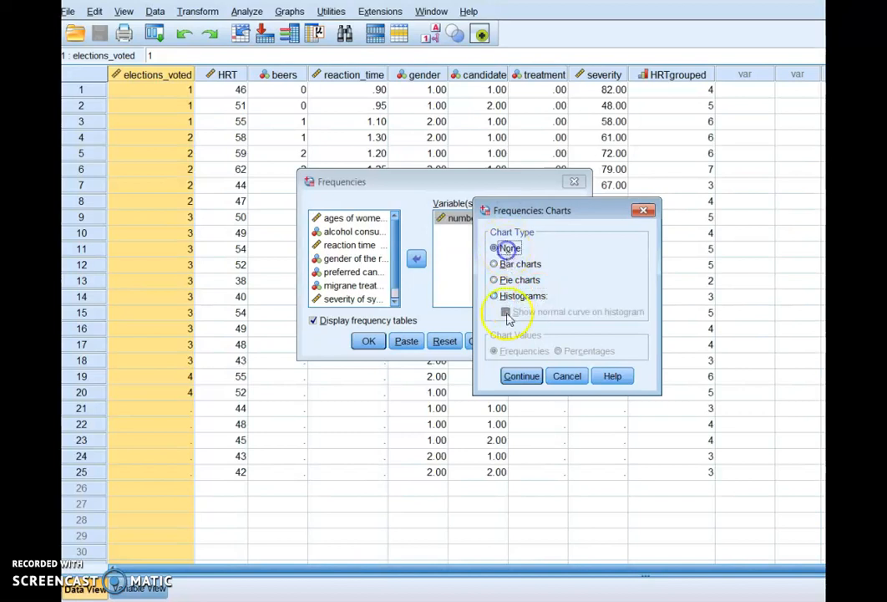
pyautogui.click(515, 297)
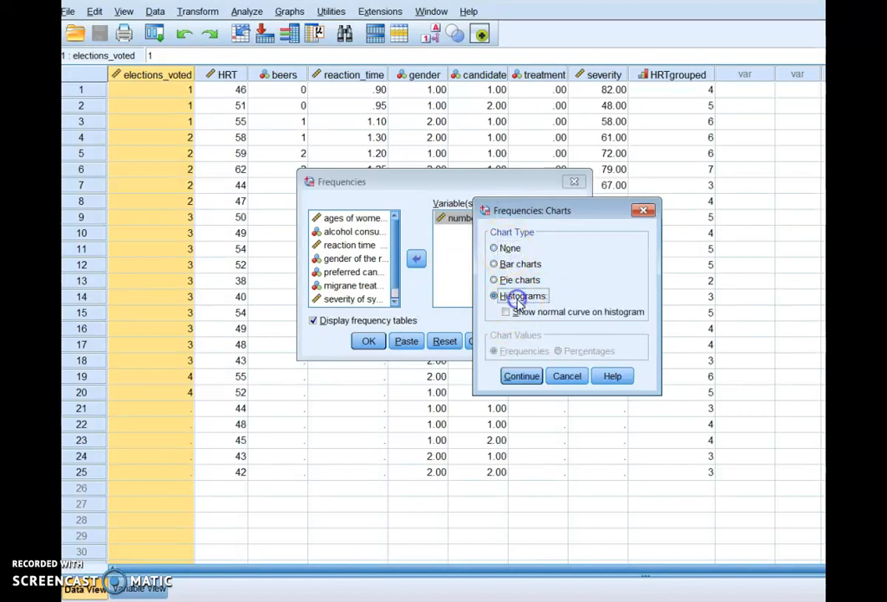
pyautogui.click(526, 378)
pyautogui.click(365, 341)
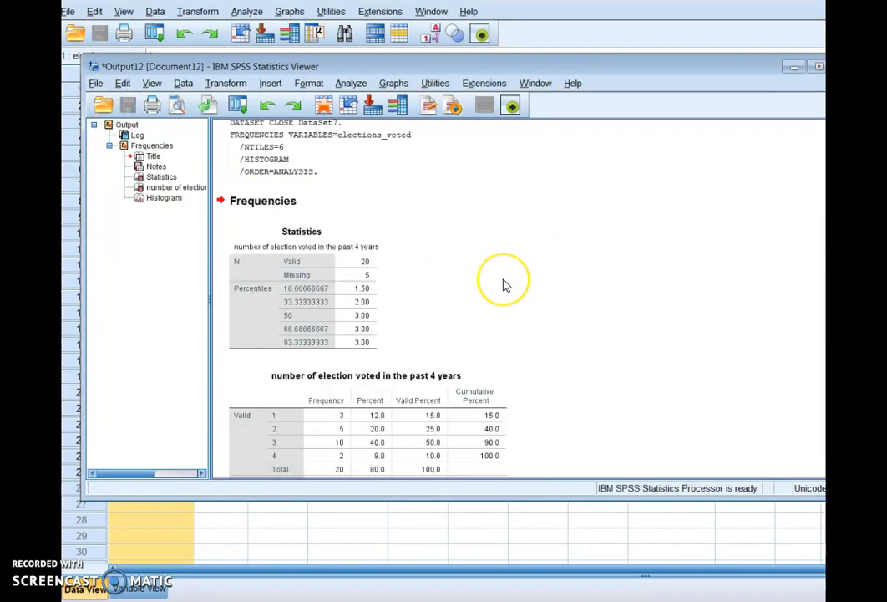
# Examine the frequency table and histogram for elections voted in the output, and minimize the output window
pyautogui.scroll(-1, 505, 285)
pyautogui.click(416, 343)
pyautogui.scroll(-1, 346, 333)
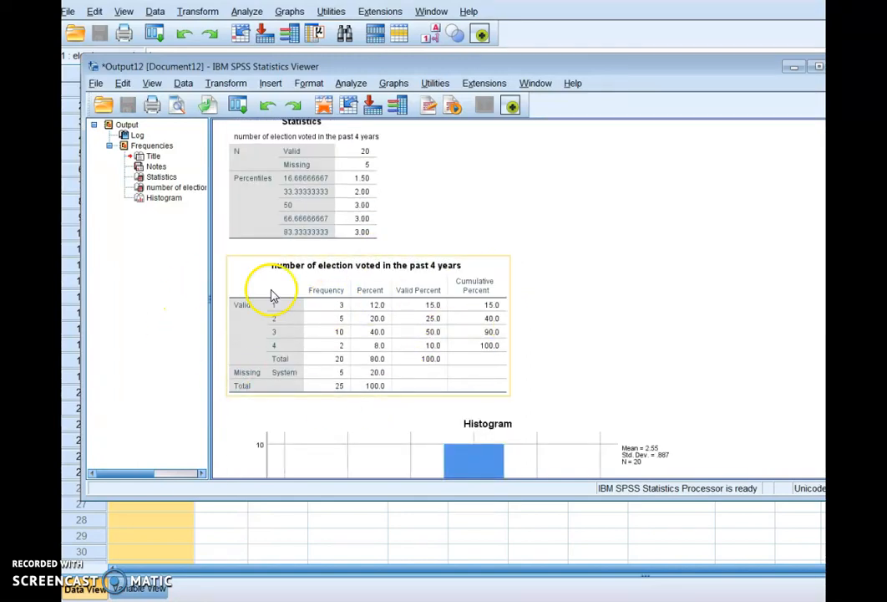
pyautogui.click(608, 296)
pyautogui.scroll(-5, 679, 311)
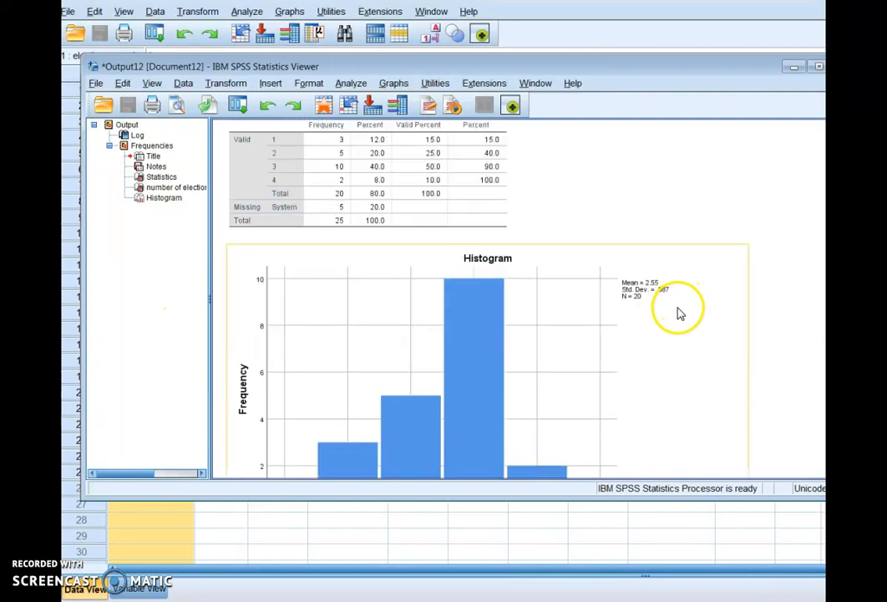
pyautogui.scroll(3, 566, 365)
pyautogui.scroll(3, 564, 362)
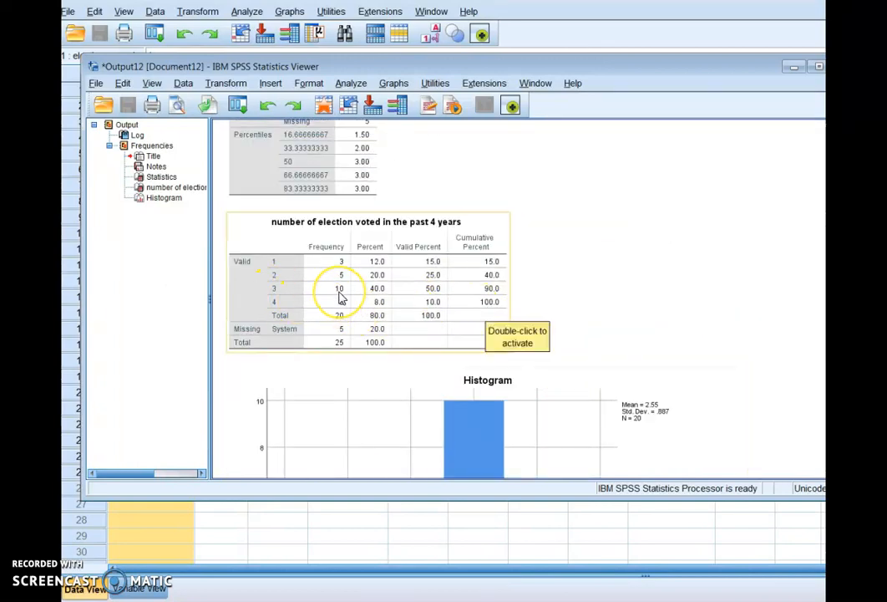
pyautogui.click(282, 291)
pyautogui.scroll(-5, 604, 323)
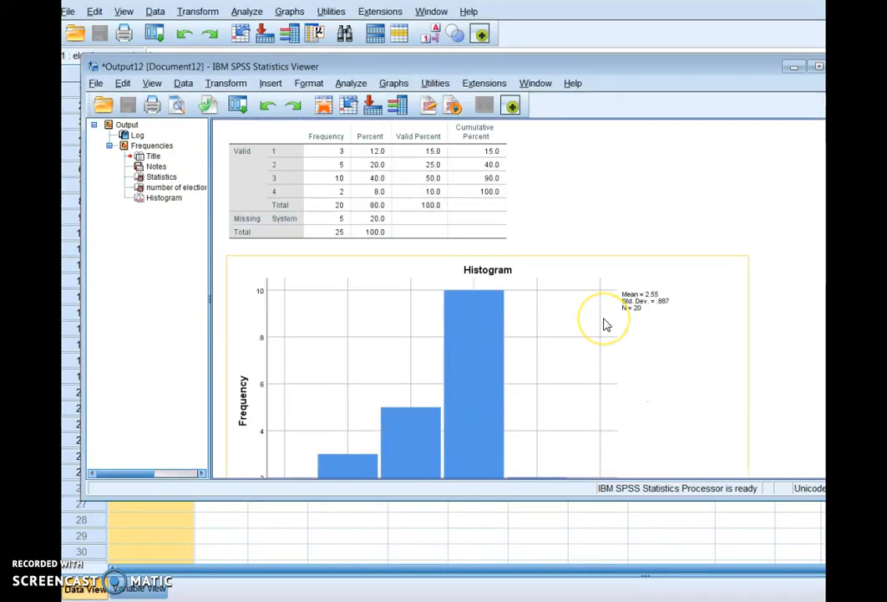
pyautogui.click(428, 275)
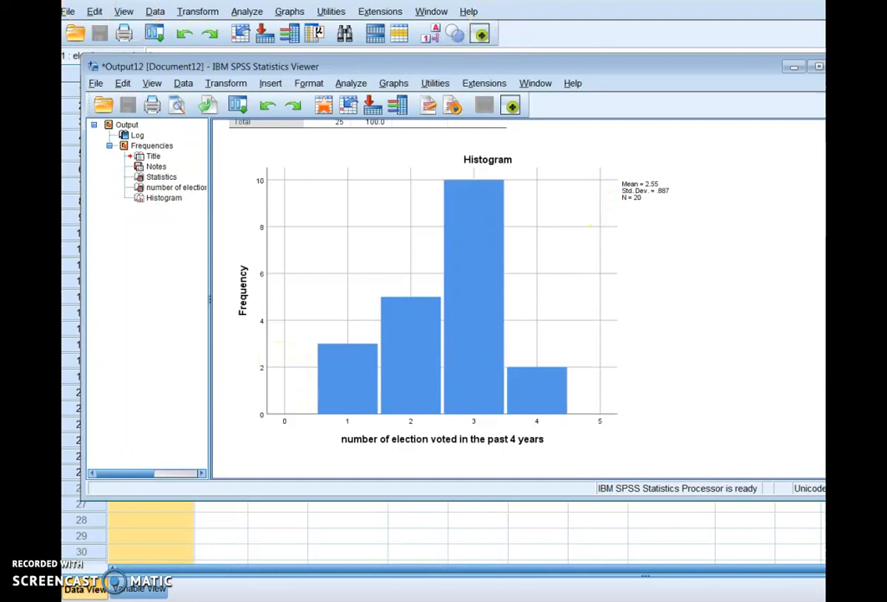
pyautogui.click(796, 72)
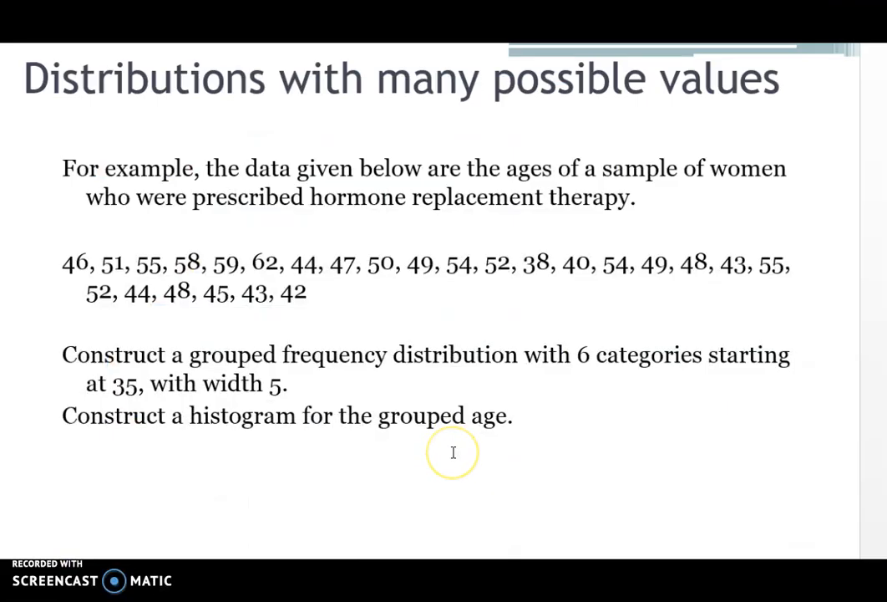
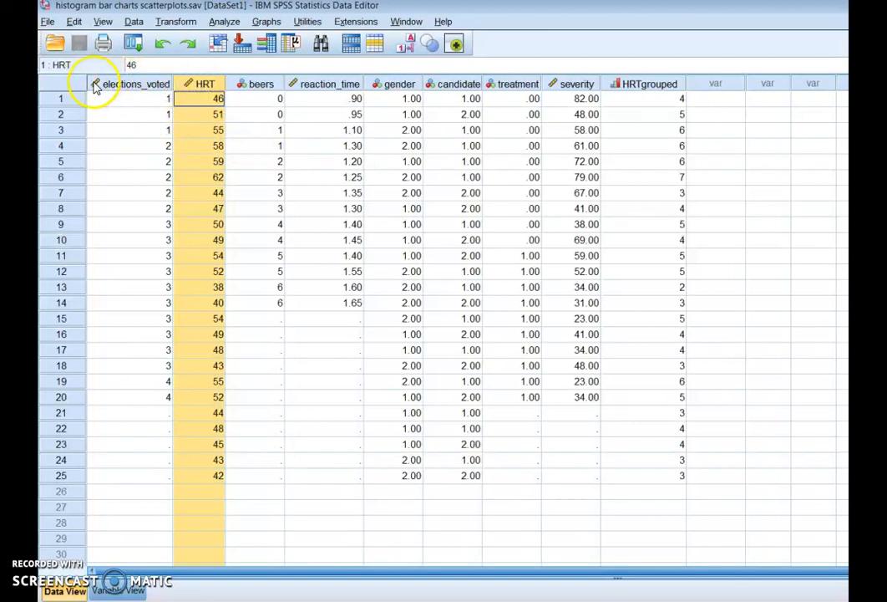
# Start Visual Binning with the ages of women (HRT) variable as the variable to bin
pyautogui.moveTo(187, 94)
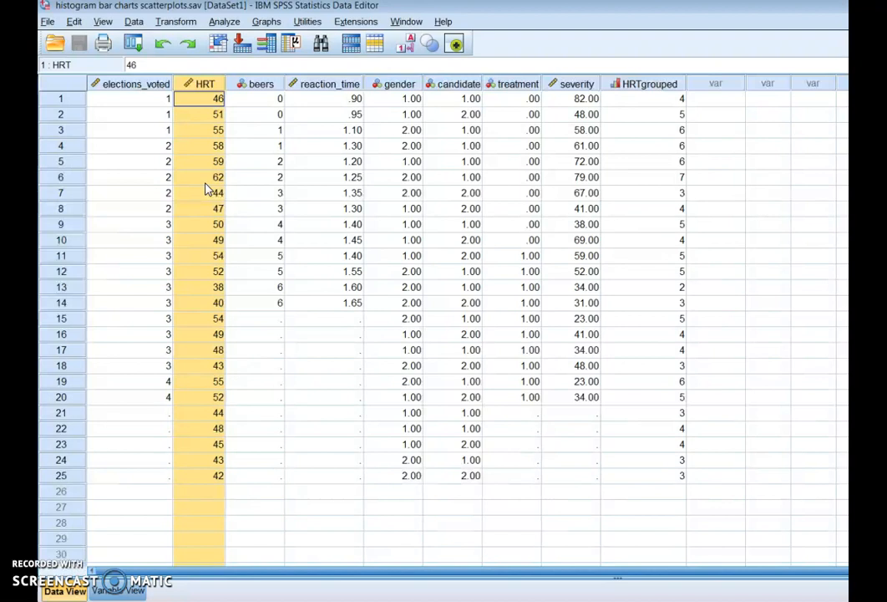
pyautogui.click(176, 23)
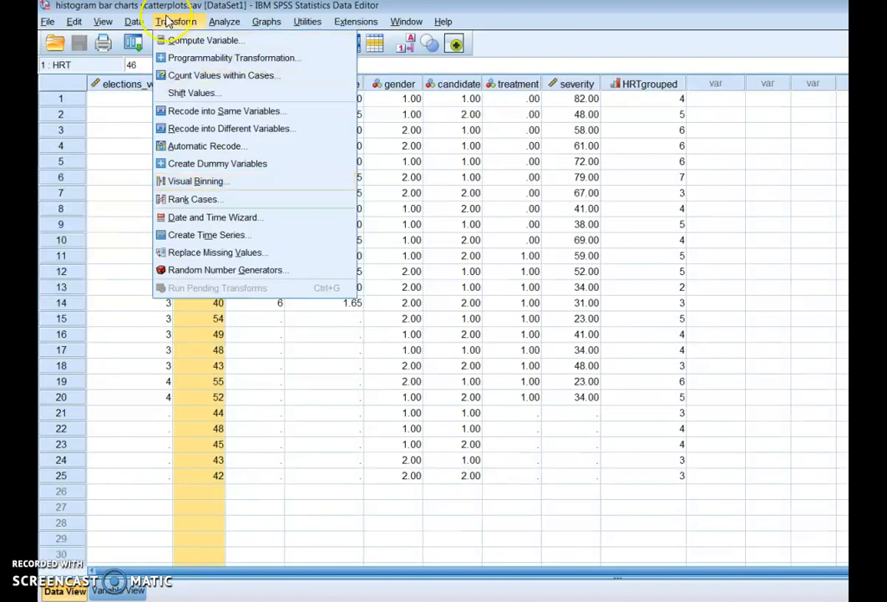
pyautogui.click(216, 182)
pyautogui.moveTo(519, 173); pyautogui.dragTo(310, 165)
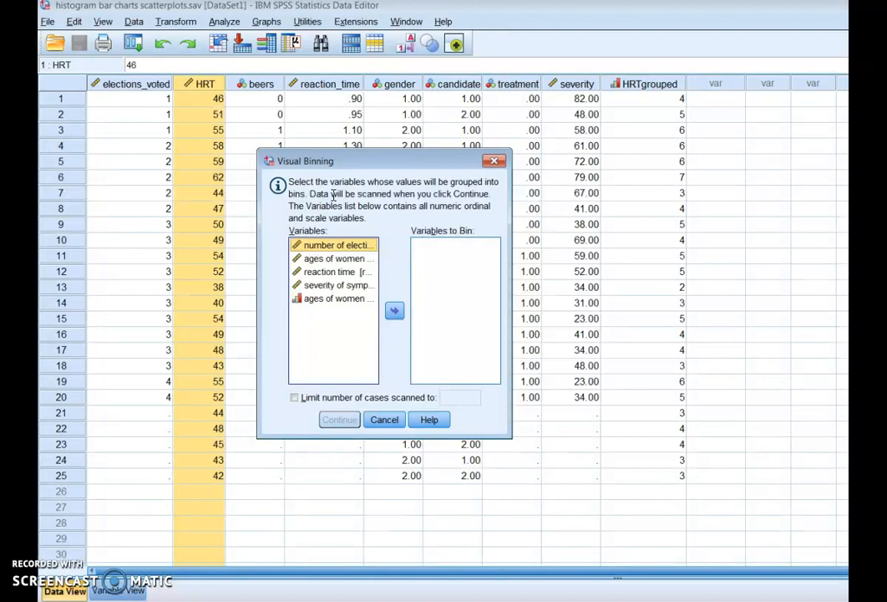
pyautogui.click(332, 259)
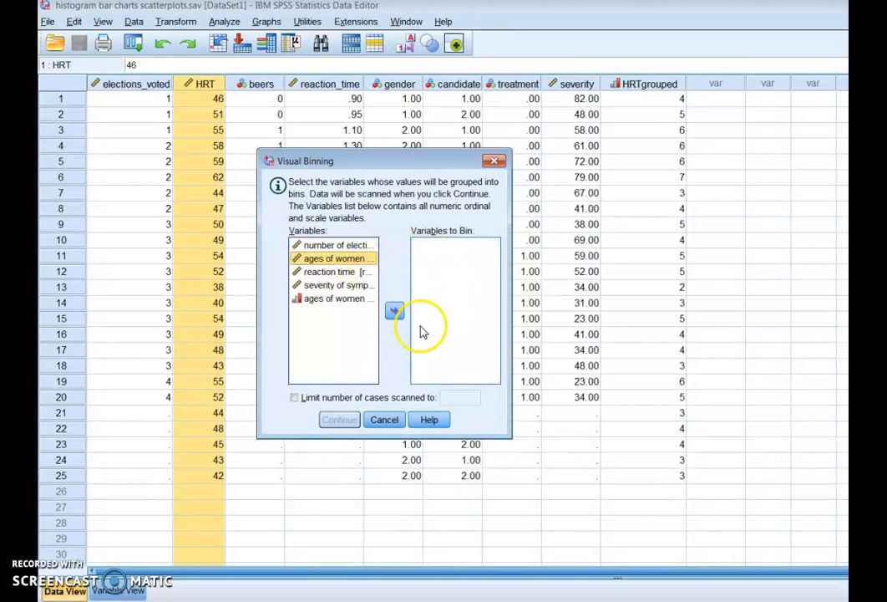
pyautogui.click(395, 313)
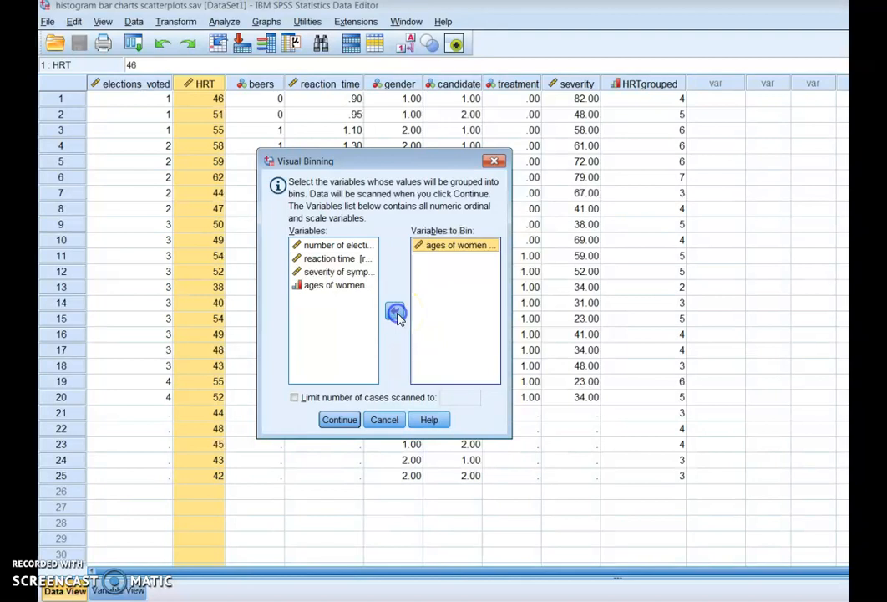
pyautogui.click(339, 420)
# Name the binned variable HRT_grouped_new
pyautogui.moveTo(470, 170); pyautogui.dragTo(239, 157)
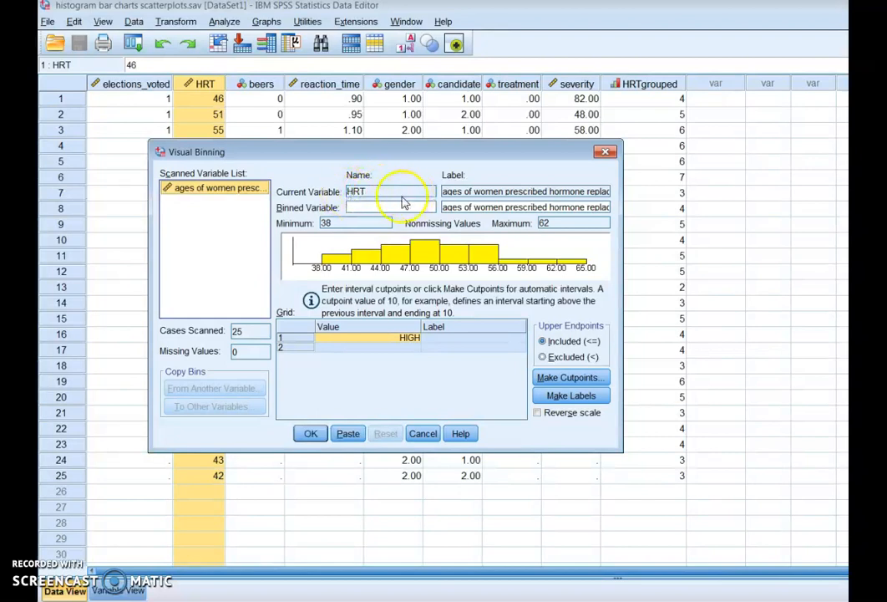
pyautogui.click(361, 207)
pyautogui.write('HR')
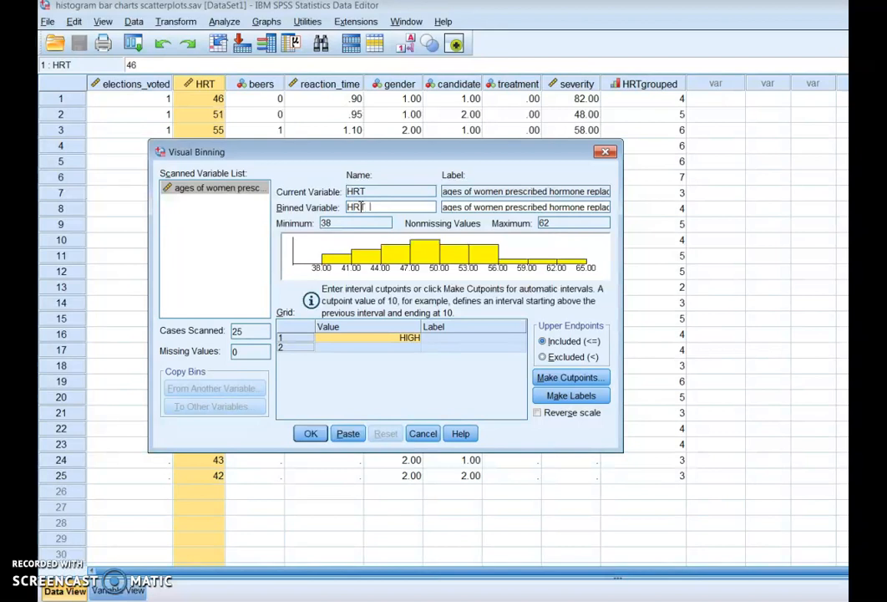
pyautogui.write('T gro')
pyautogui.write('newe')
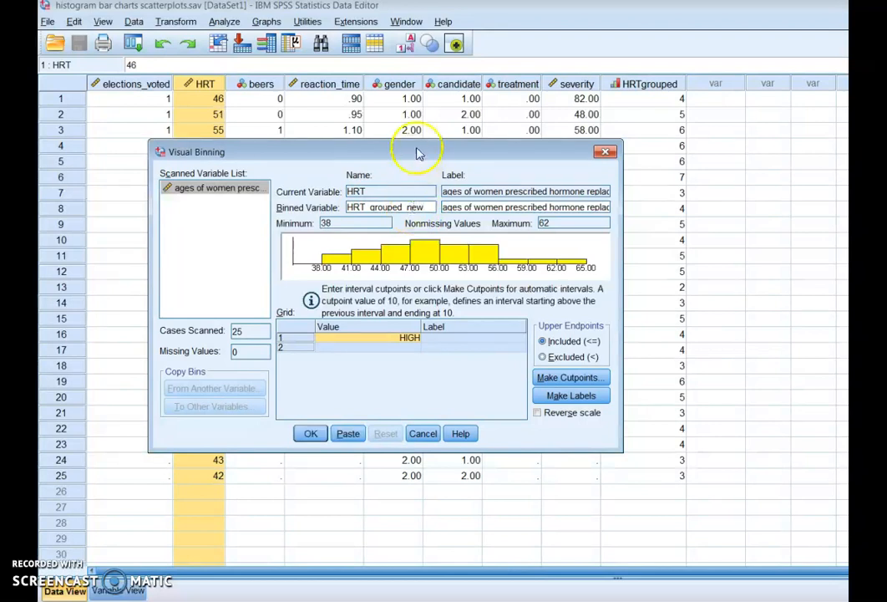
pyautogui.moveTo(418, 146); pyautogui.dragTo(406, 144)
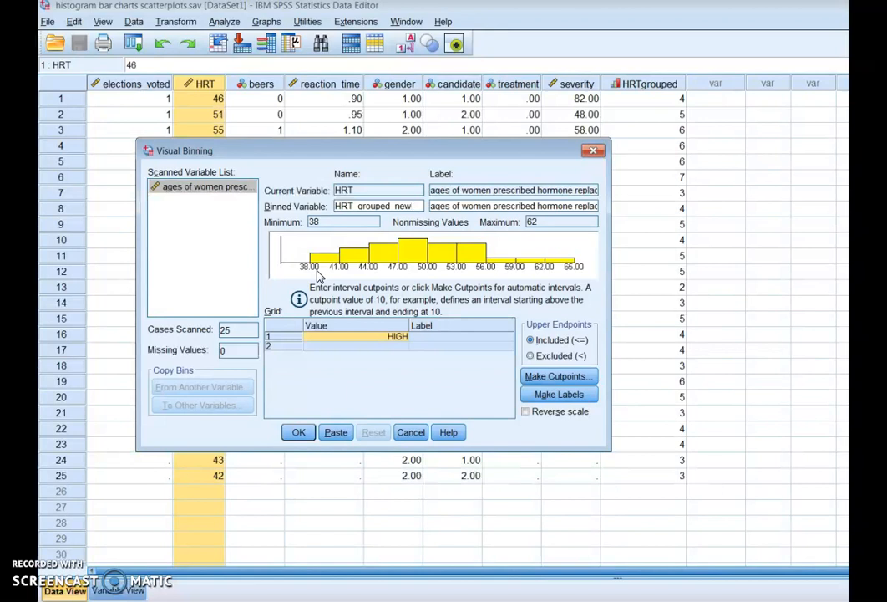
# Exclude upper endpoints and apply equal-width cutpoints with the first at 35, 6 cutpoints and a width of 5
pyautogui.click(530, 357)
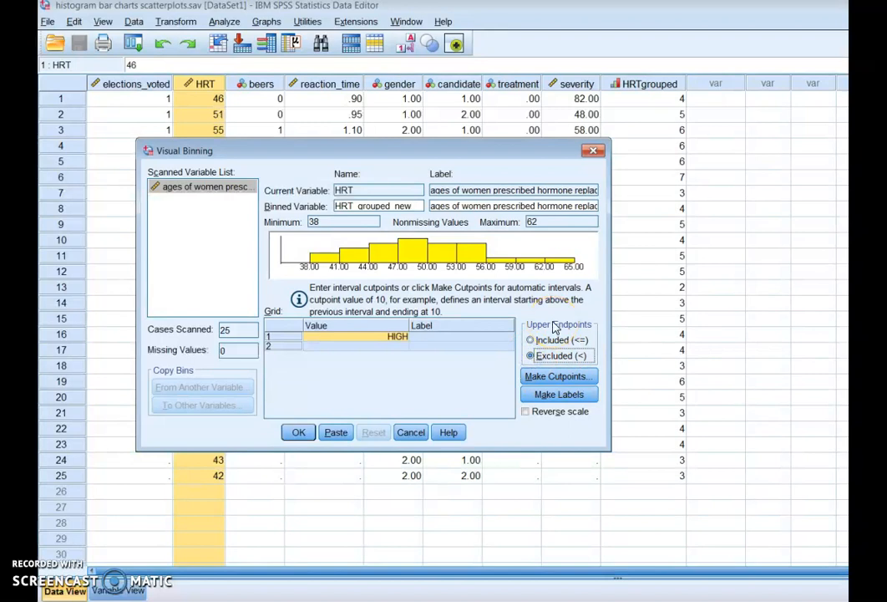
pyautogui.click(558, 378)
pyautogui.click(382, 171)
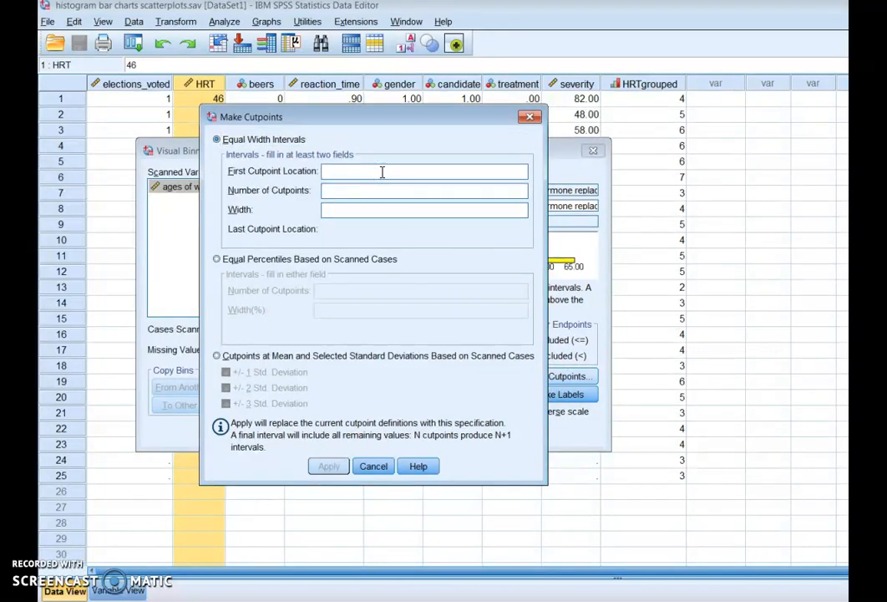
pyautogui.write('35')
pyautogui.click(336, 210)
pyautogui.write('5')
pyautogui.click(342, 187)
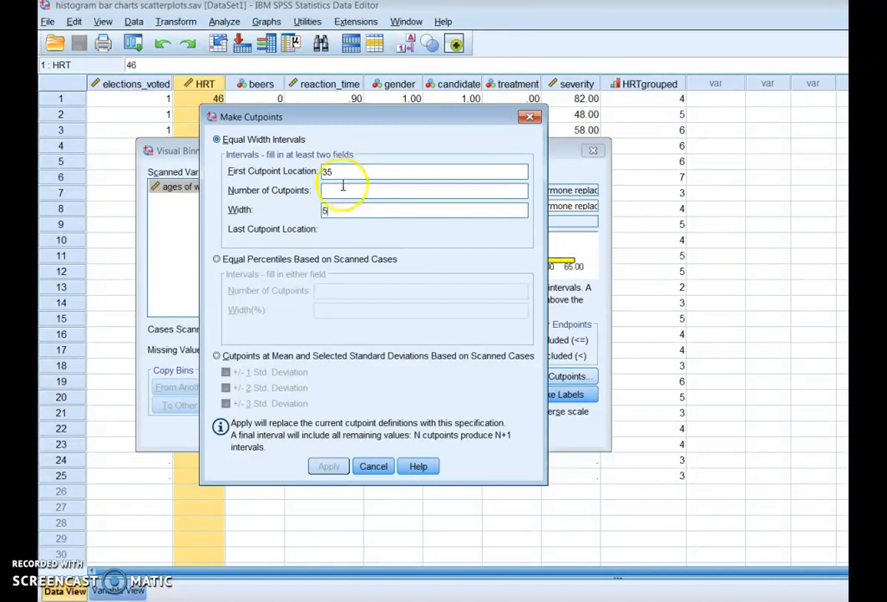
pyautogui.write('6')
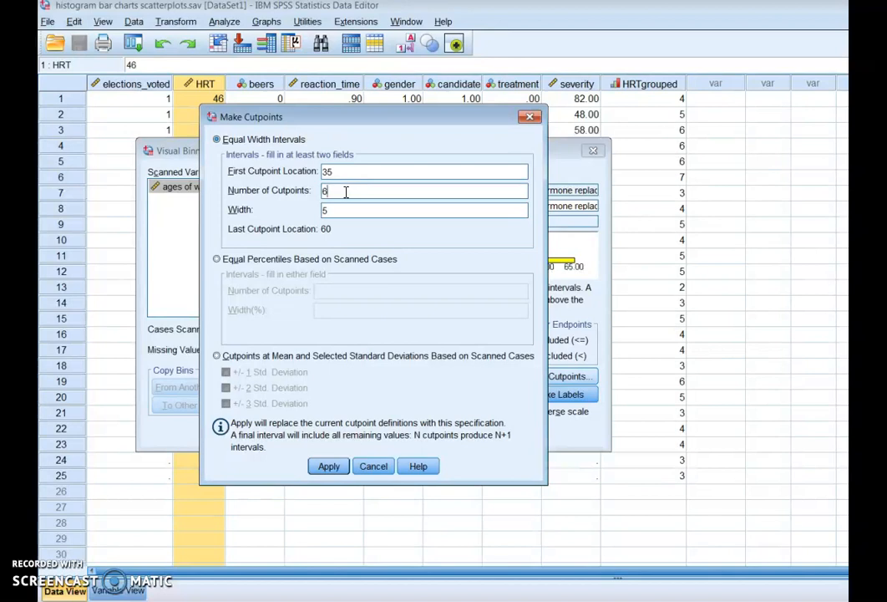
pyautogui.click(334, 467)
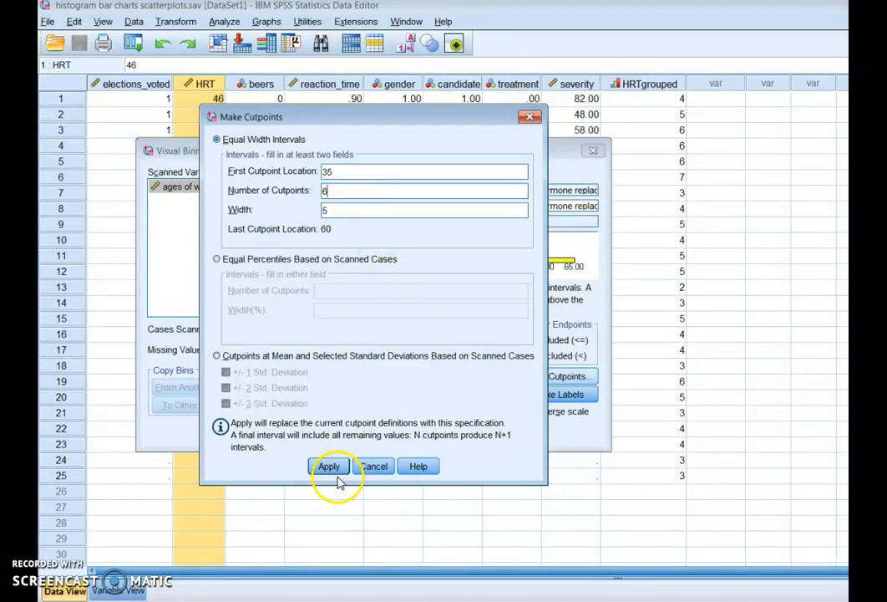
pyautogui.click(334, 473)
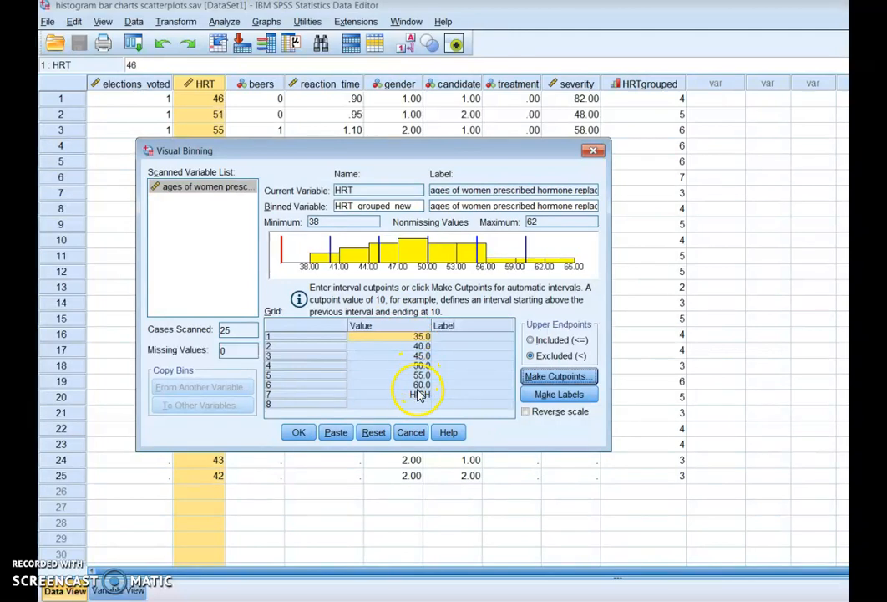
# Generate labels for the age intervals automatically and create the binned variable
pyautogui.click(560, 395)
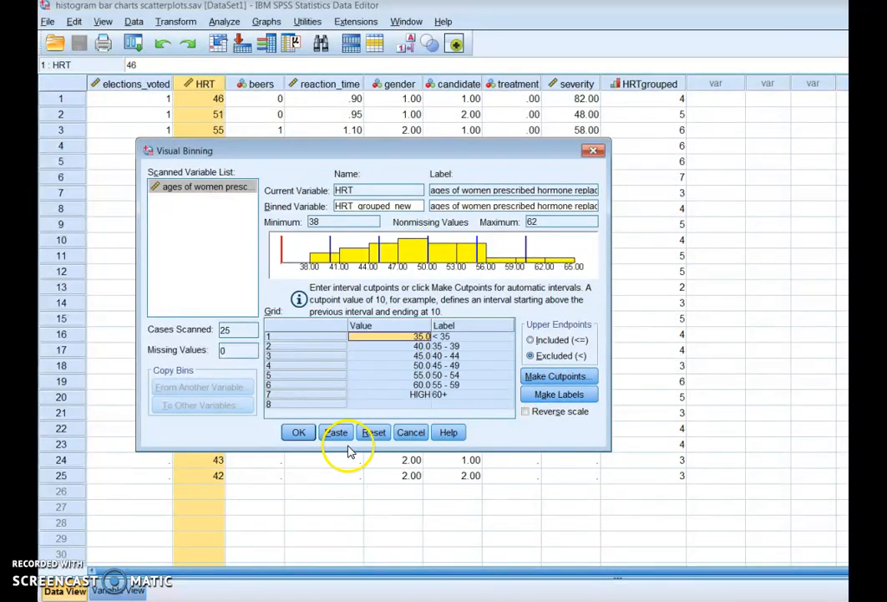
pyautogui.click(300, 432)
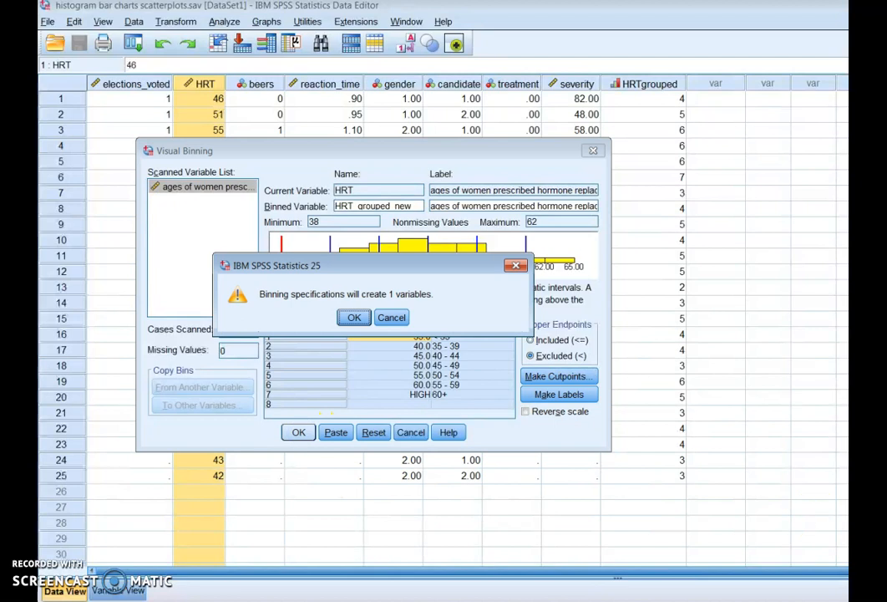
pyautogui.click(349, 319)
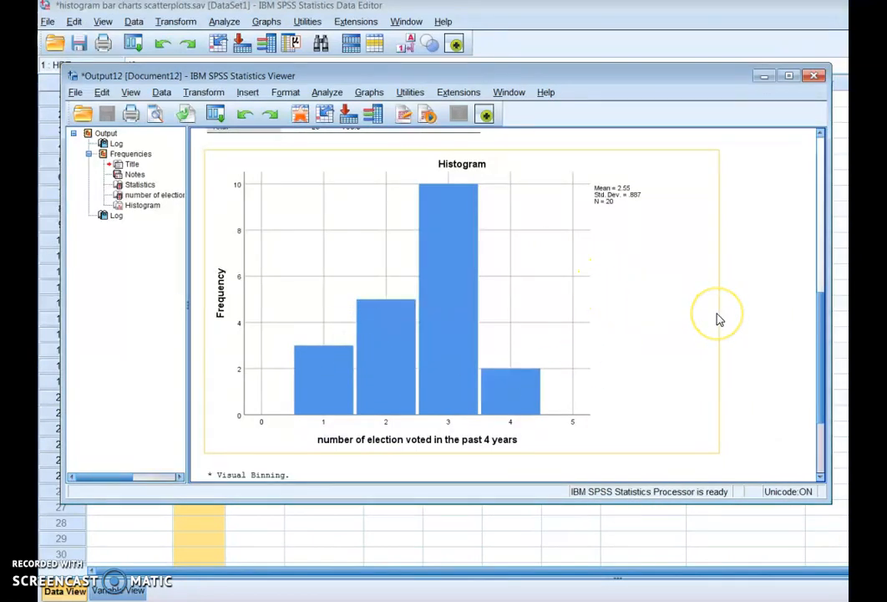
pyautogui.scroll(-3, 717, 318)
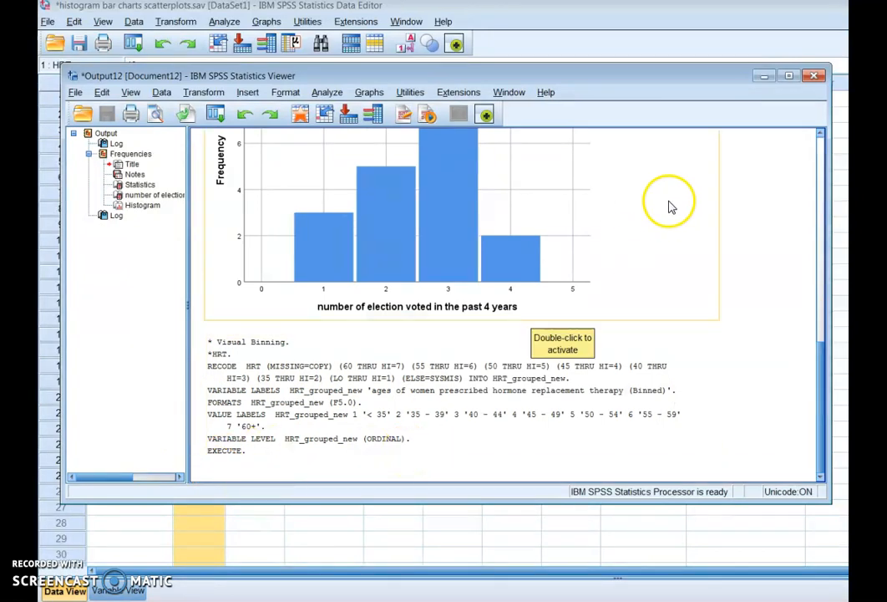
# Check the value labels defined for HRT_grouped_new in the variable definitions, then return to the data
pyautogui.click(761, 77)
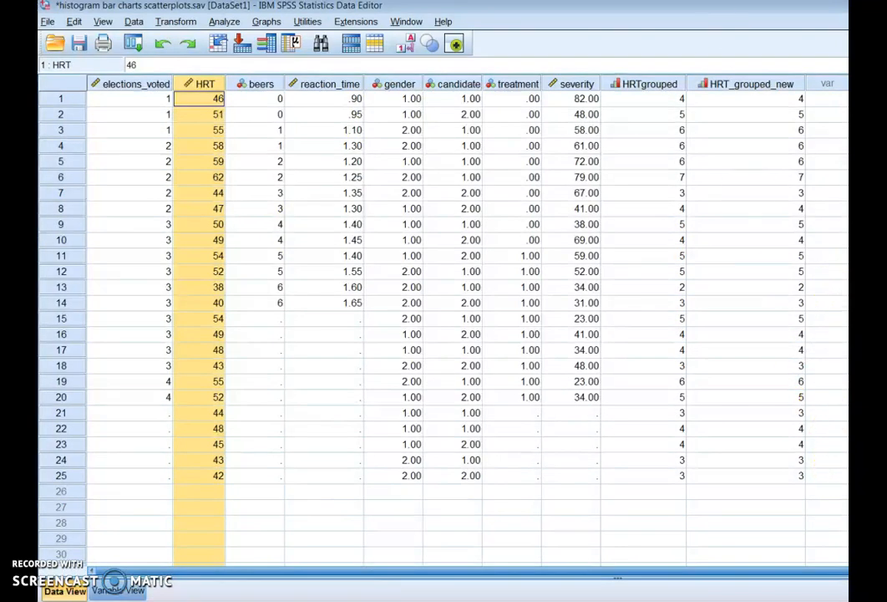
pyautogui.click(761, 84)
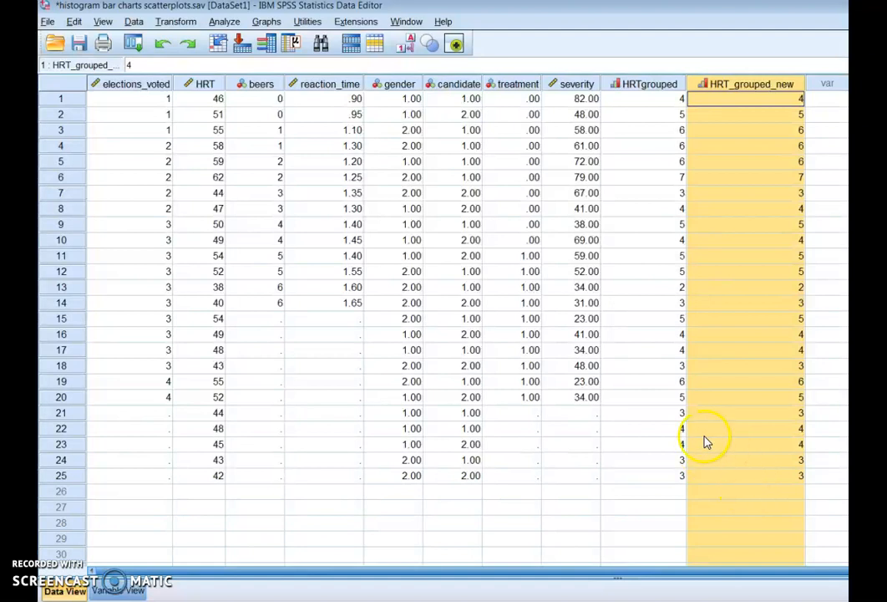
pyautogui.click(121, 590)
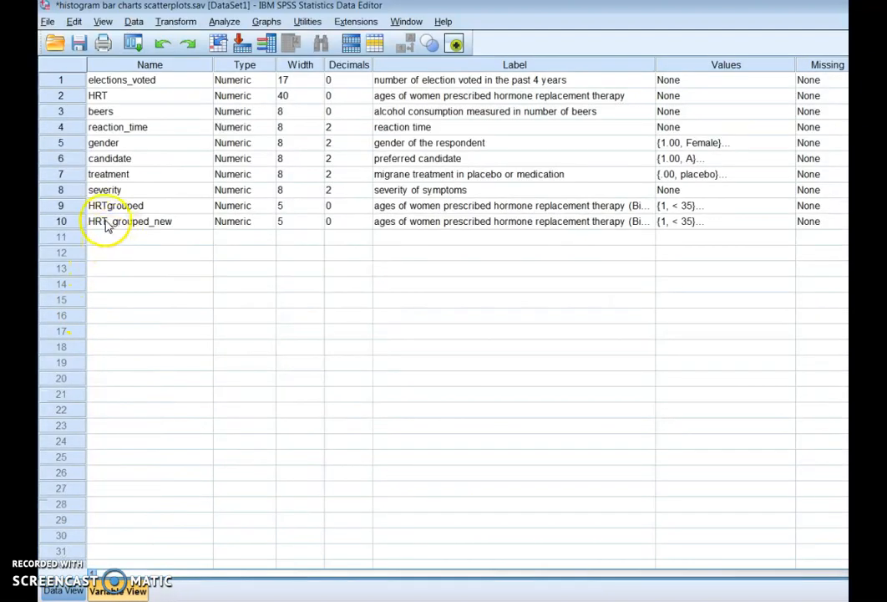
pyautogui.click(727, 223)
pyautogui.click(784, 221)
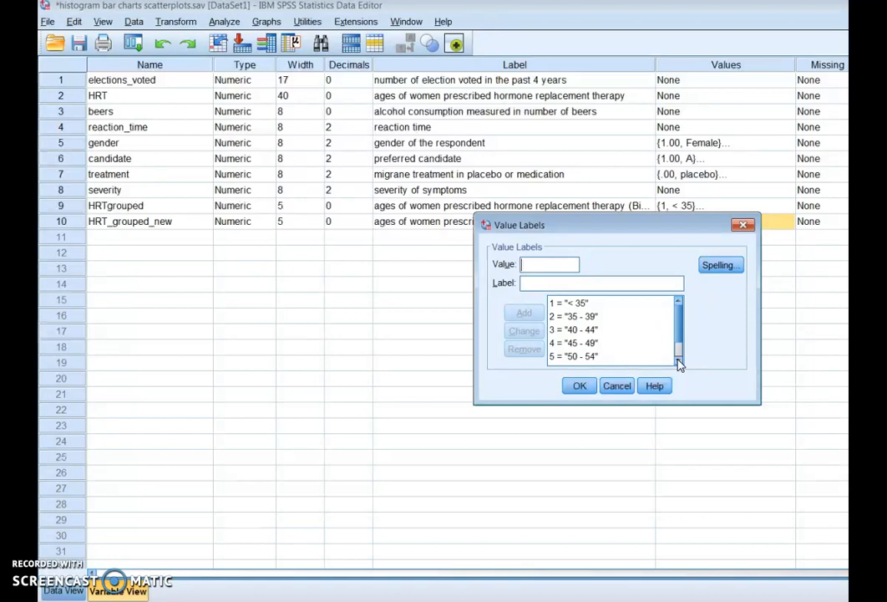
pyautogui.click(580, 386)
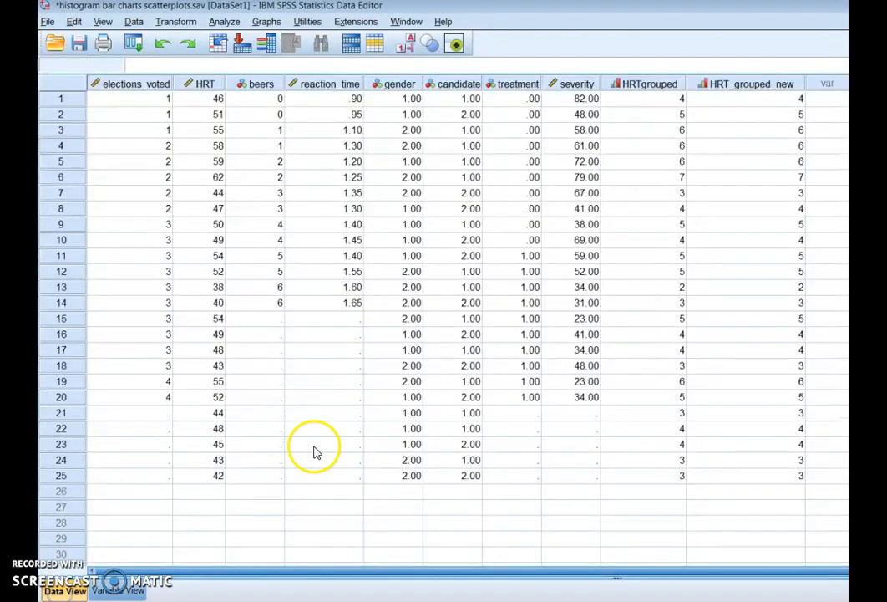
# Start a Frequencies analysis and remove the number of elections variable from the analysis list
pyautogui.click(738, 87)
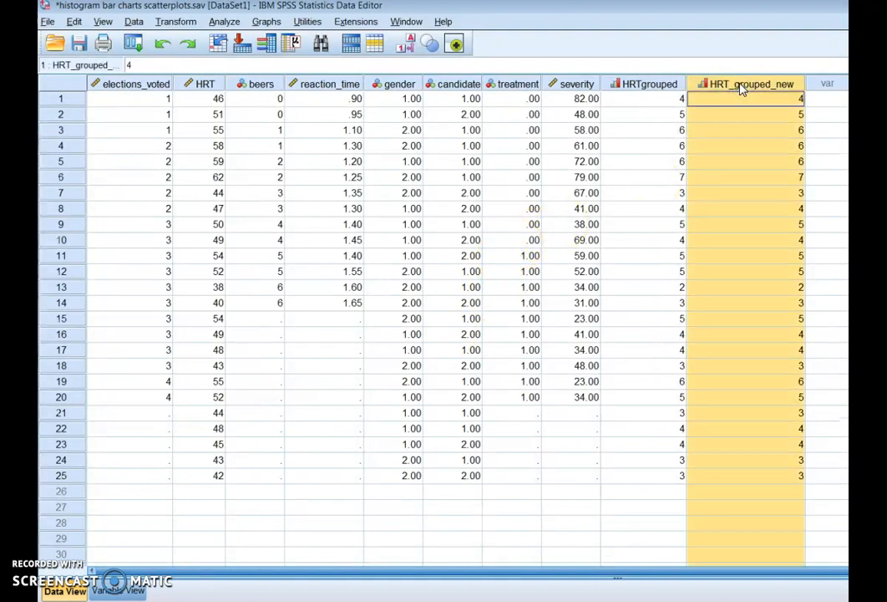
pyautogui.click(224, 21)
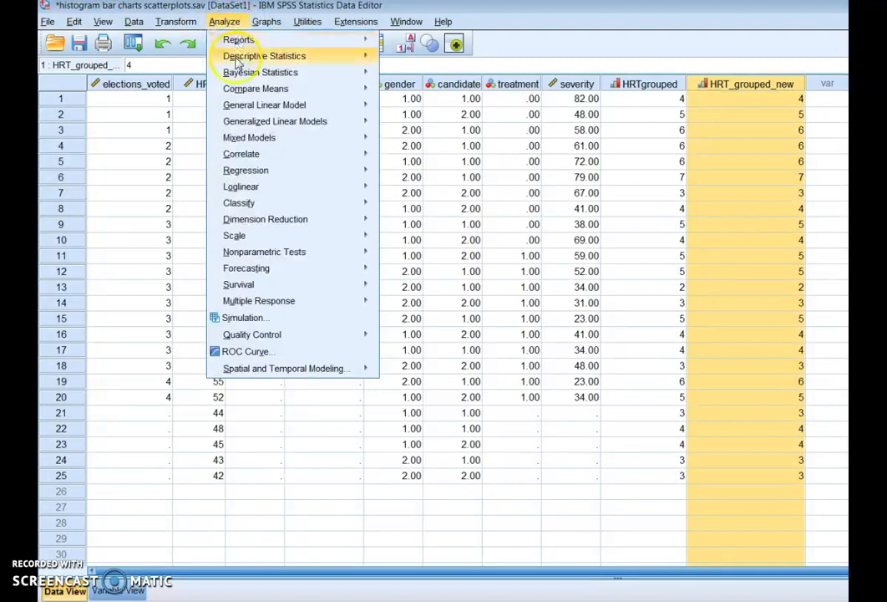
pyautogui.click(264, 22)
pyautogui.moveTo(223, 22)
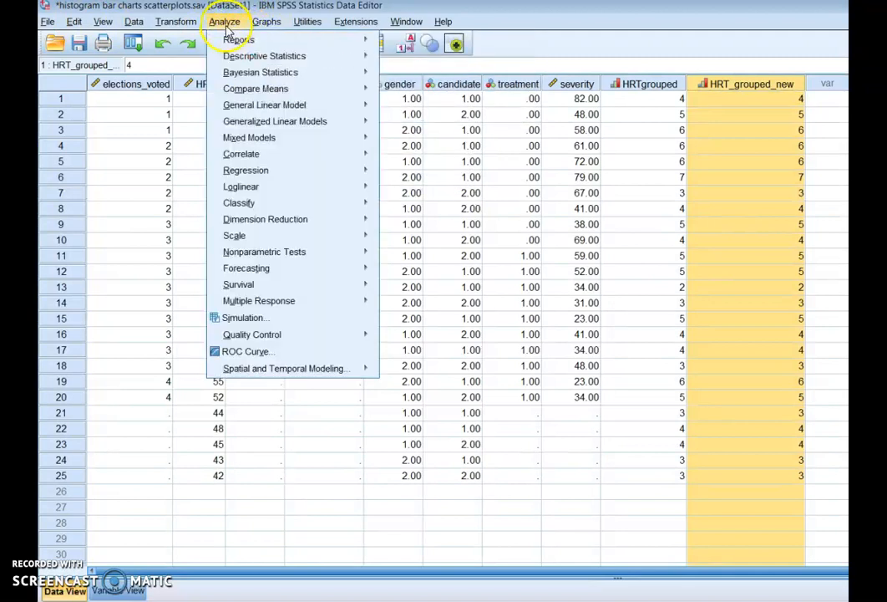
pyautogui.moveTo(243, 56)
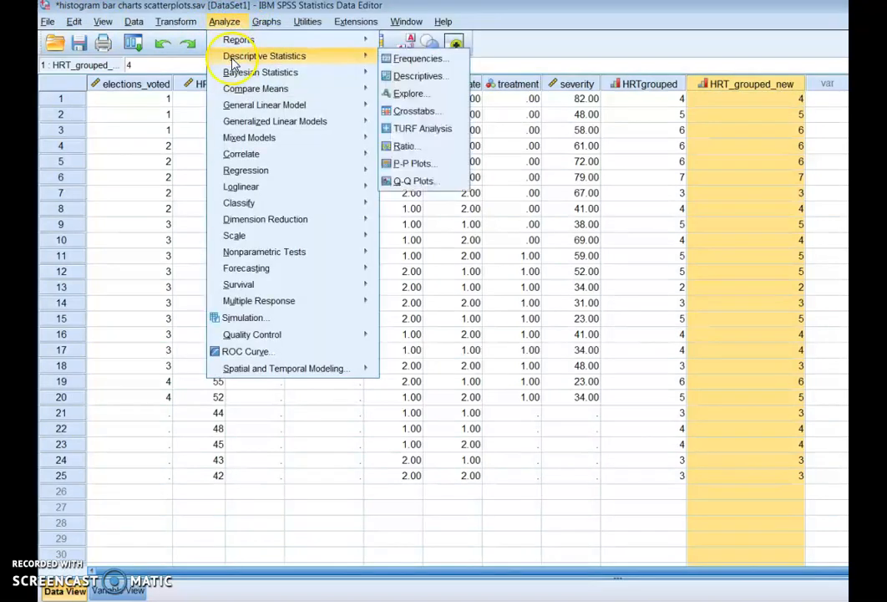
pyautogui.click(418, 60)
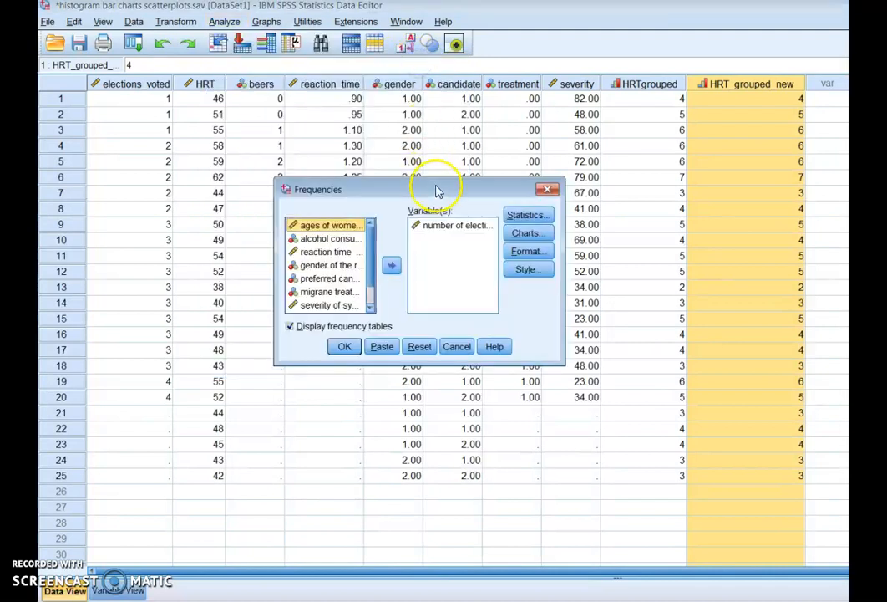
pyautogui.moveTo(439, 184); pyautogui.dragTo(428, 188)
pyautogui.click(434, 233)
pyautogui.click(384, 266)
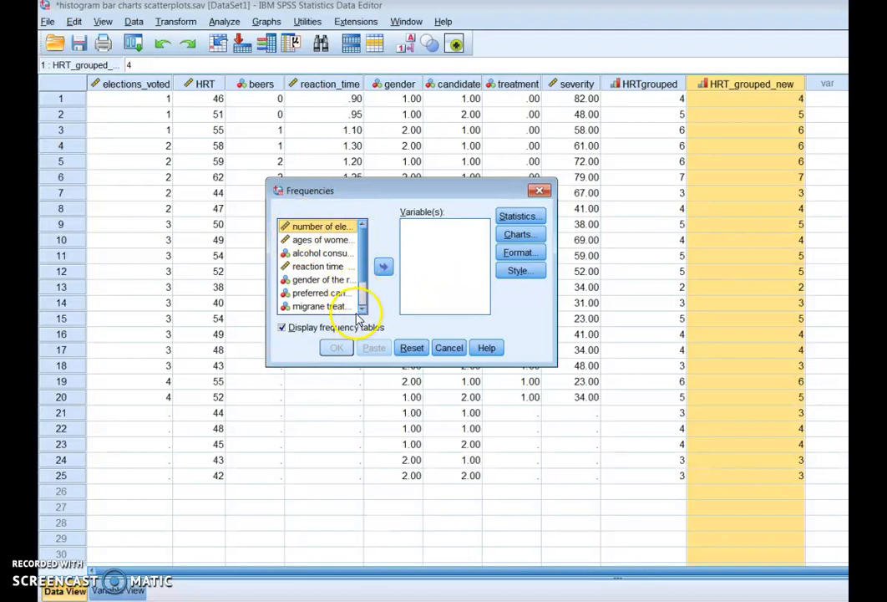
# Add the newly binned ages of women variable (HRT_grouped_new) to the Frequencies analysis
pyautogui.scroll(-1, 362, 294)
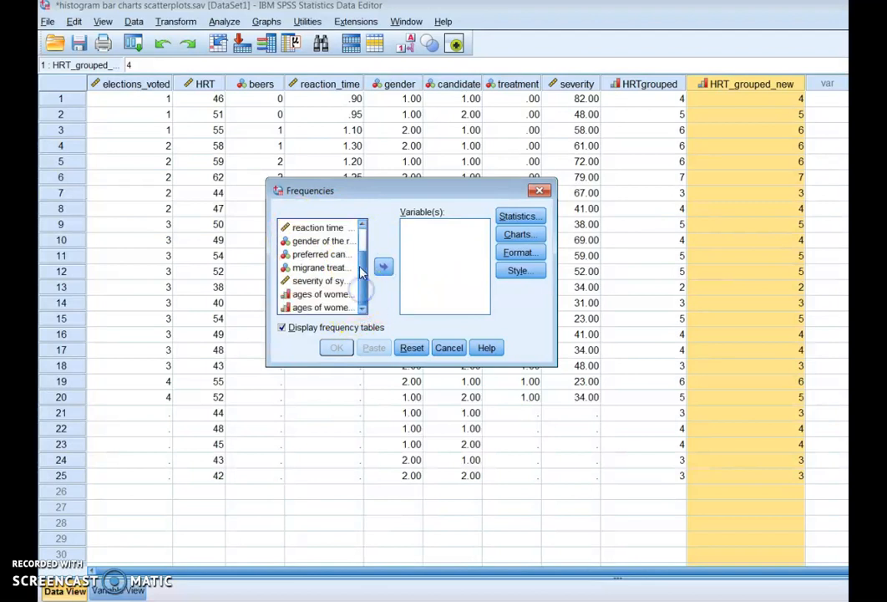
pyautogui.moveTo(361, 271); pyautogui.dragTo(361, 235)
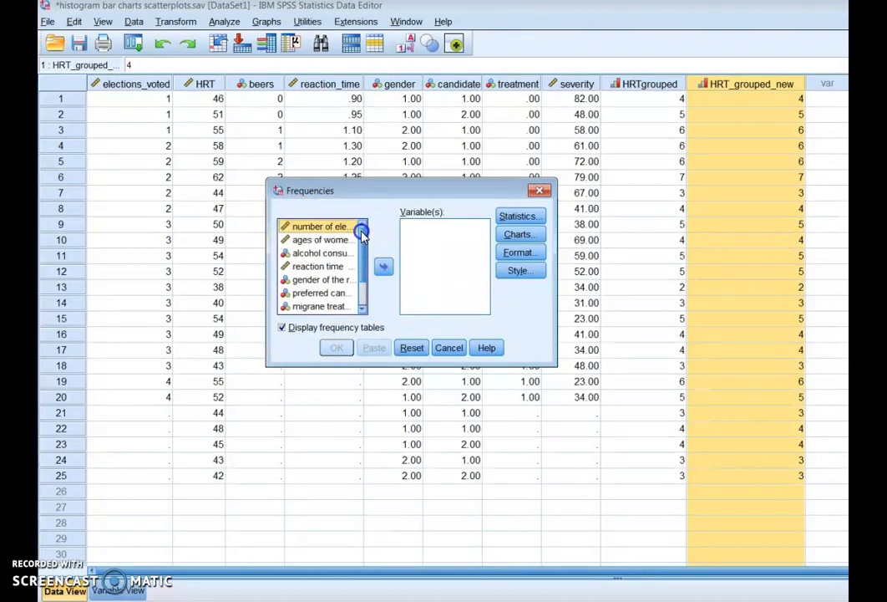
pyautogui.click(318, 241)
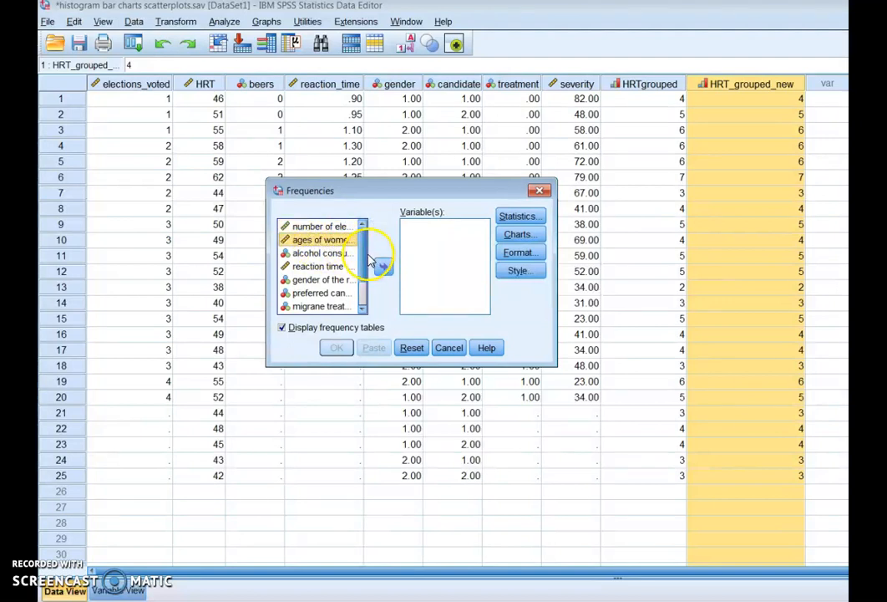
pyautogui.click(363, 309)
pyautogui.click(363, 309)
pyautogui.click(363, 309)
pyautogui.click(330, 309)
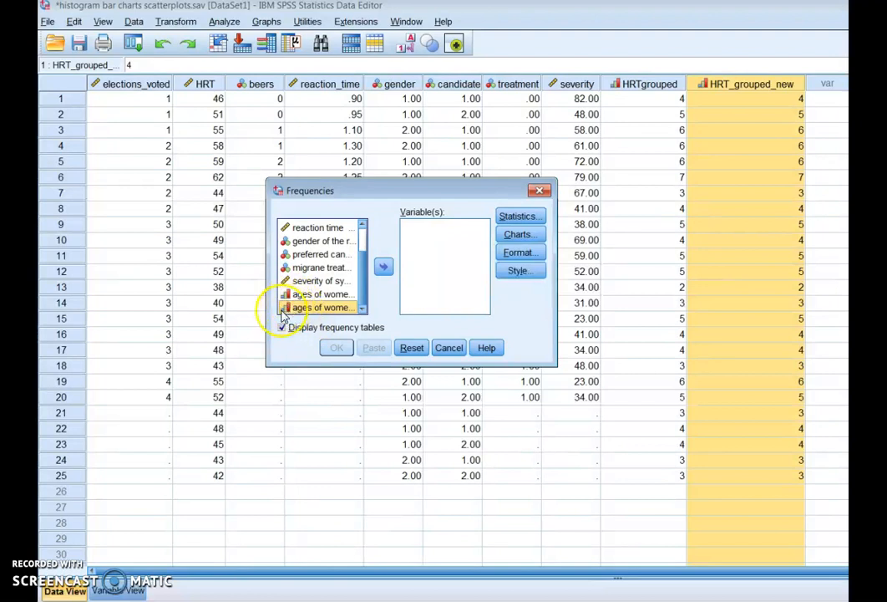
pyautogui.click(383, 268)
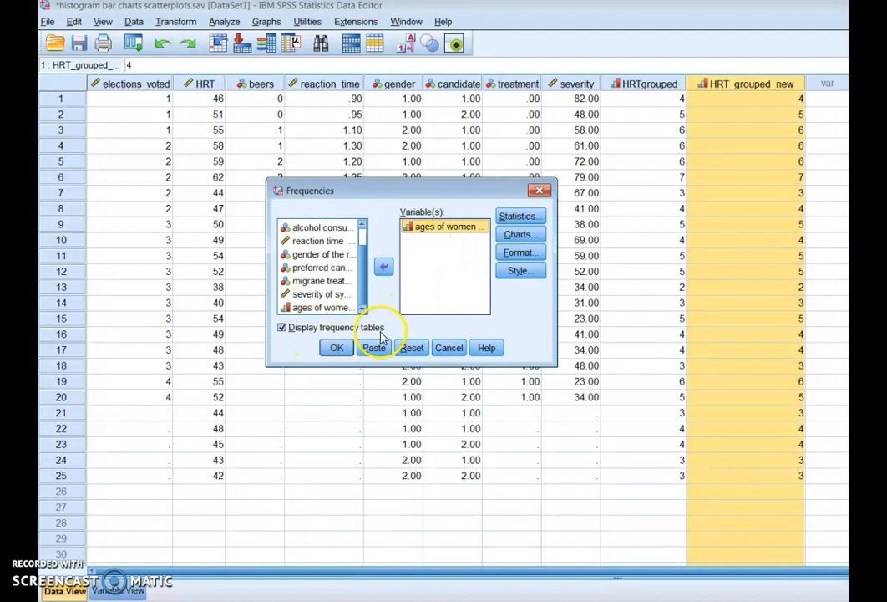
# Choose histograms as the chart type and run the Frequencies analysis for the binned ages with frequency tables included
pyautogui.click(517, 235)
pyautogui.click(478, 303)
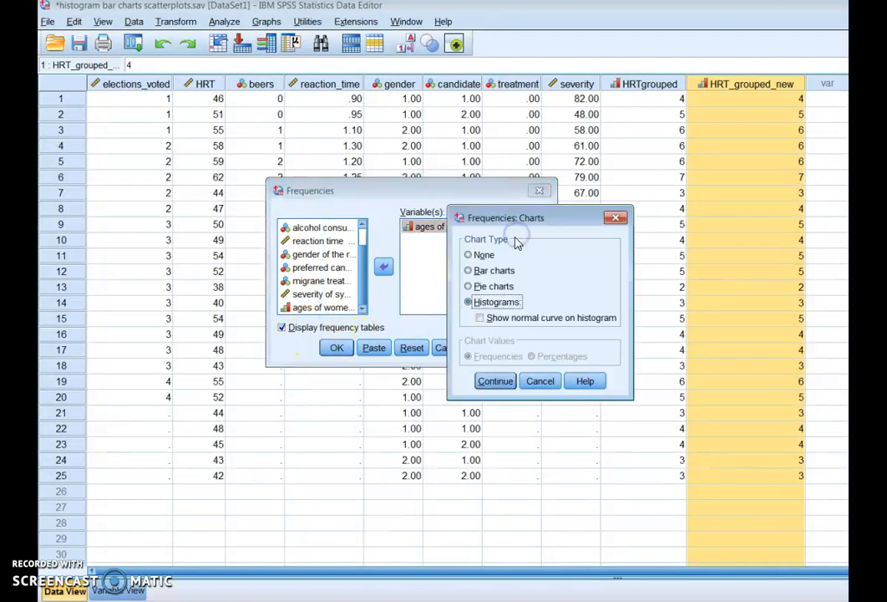
pyautogui.click(496, 382)
pyautogui.click(335, 350)
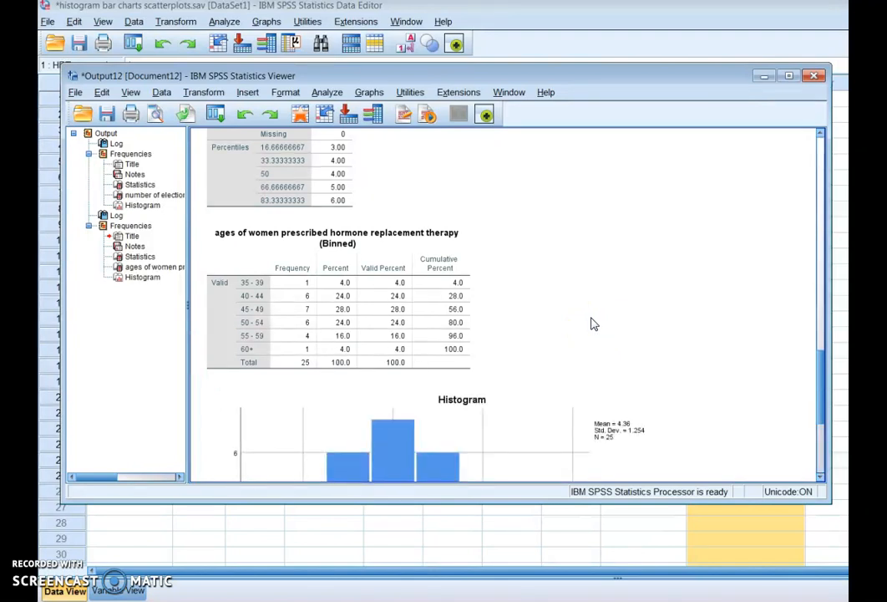
# Examine the grouped frequency table and histogram of the binned ages of women
pyautogui.scroll(-5, 594, 324)
pyautogui.scroll(5, 593, 324)
pyautogui.scroll(-1, 593, 324)
pyautogui.scroll(1, 593, 324)
pyautogui.click(342, 282)
pyautogui.click(553, 246)
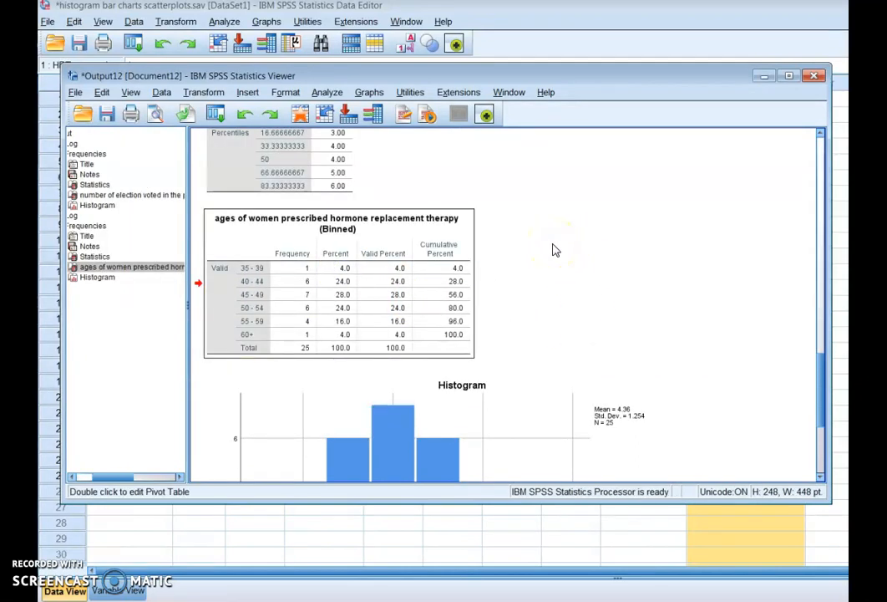
pyautogui.click(237, 279)
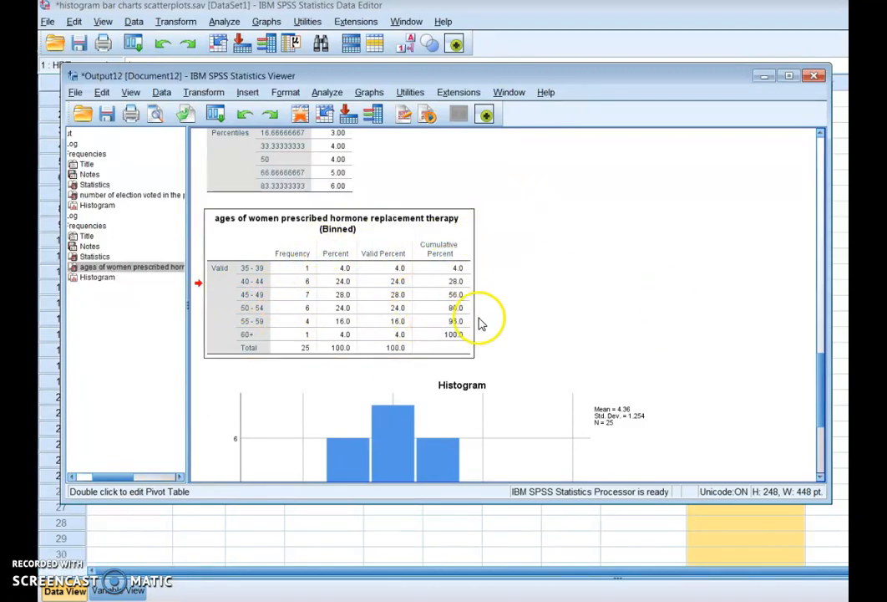
pyautogui.click(187, 26)
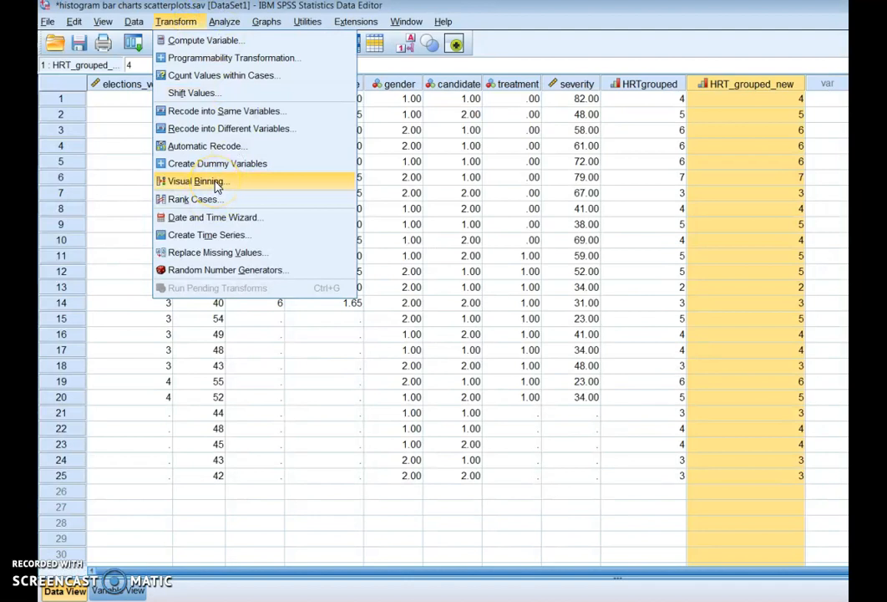
pyautogui.click(280, 526)
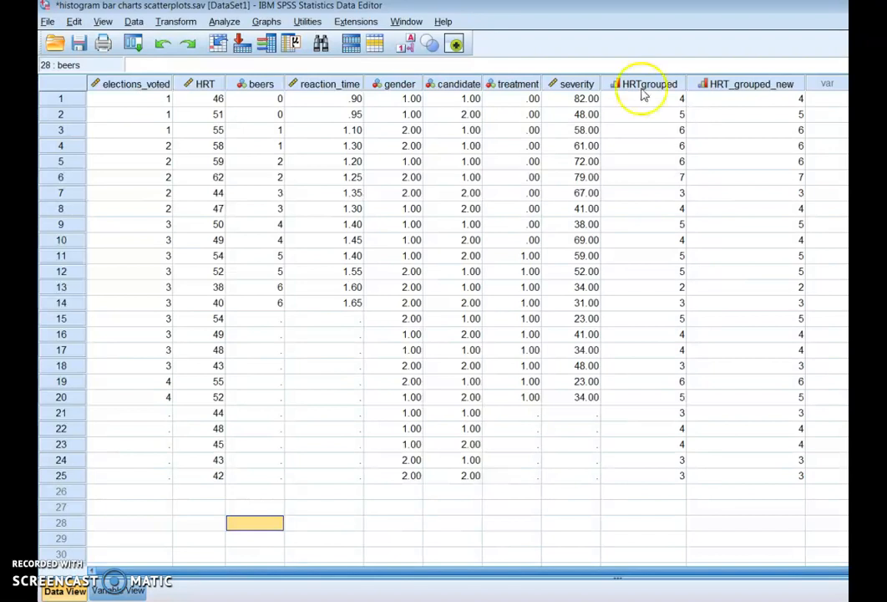
# Reopen Frequencies and replace the binned ages variable with the original ungrouped ages of women (HRT) variable
pyautogui.click(209, 86)
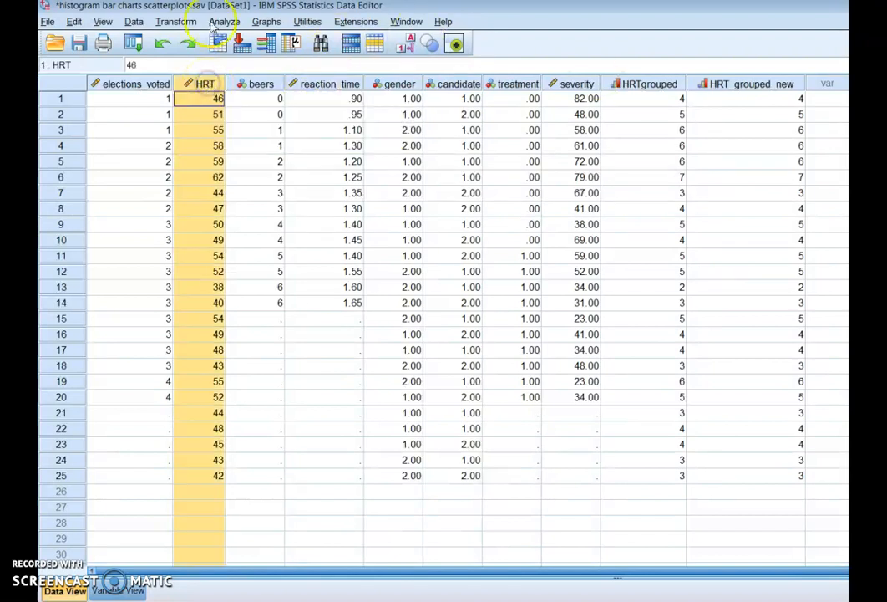
pyautogui.click(222, 24)
pyautogui.moveTo(266, 62)
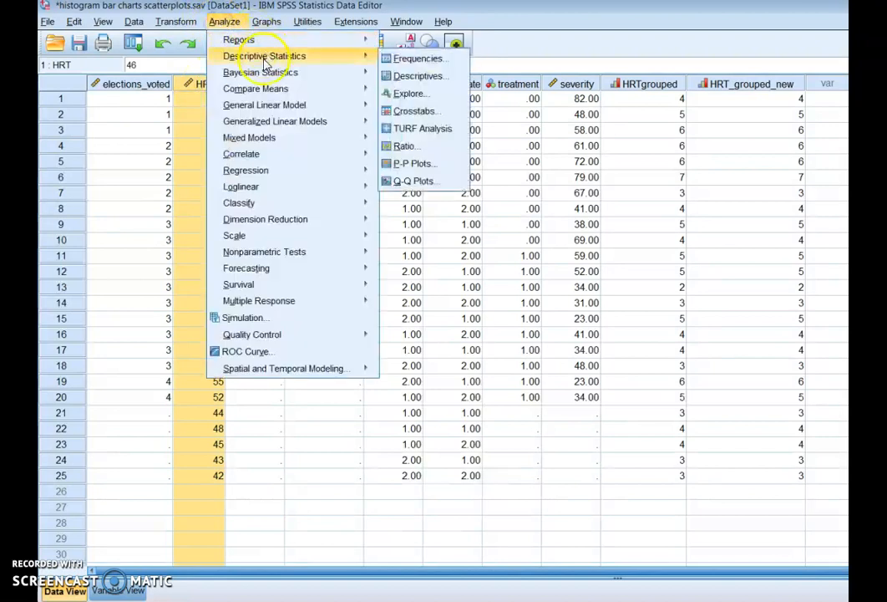
pyautogui.click(430, 60)
pyautogui.click(441, 242)
pyautogui.click(382, 266)
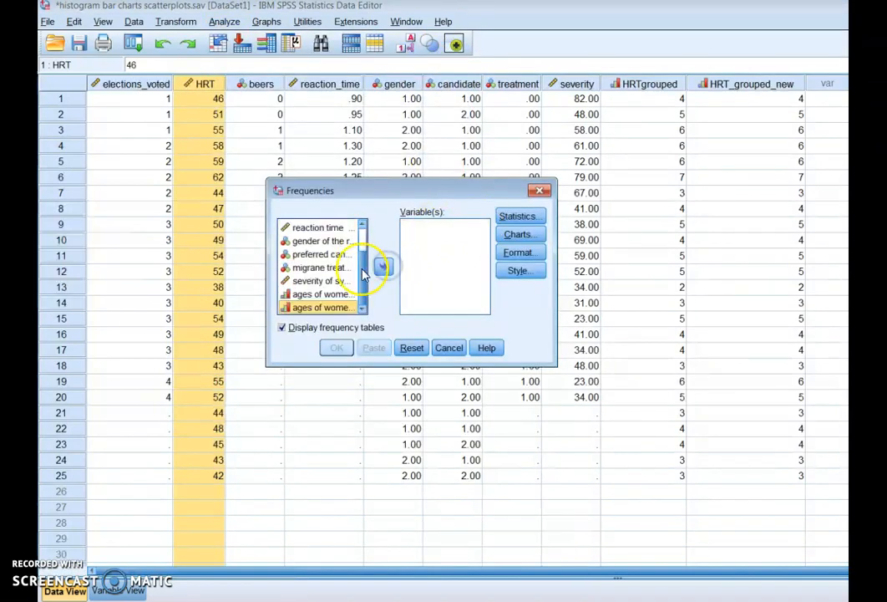
pyautogui.scroll(2, 351, 268)
pyautogui.click(321, 240)
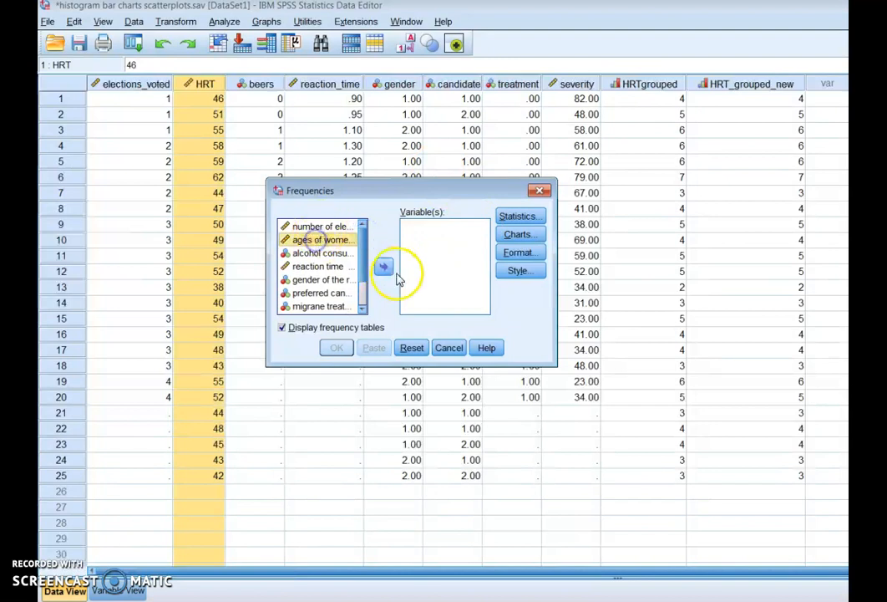
pyautogui.click(384, 266)
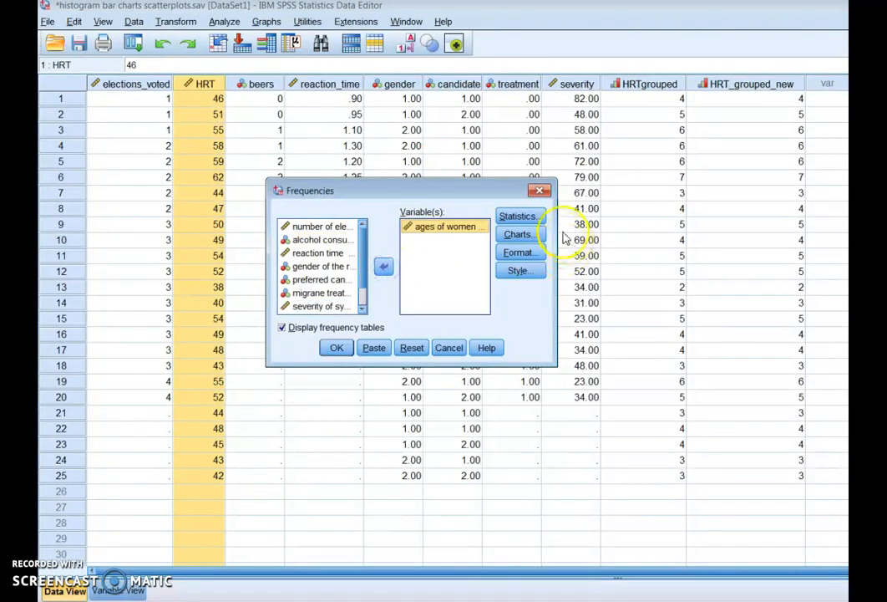
# Keep histograms as the chart type, turn off frequency tables, and run the analysis for the ungrouped ages
pyautogui.click(518, 235)
pyautogui.moveTo(515, 234); pyautogui.dragTo(390, 224)
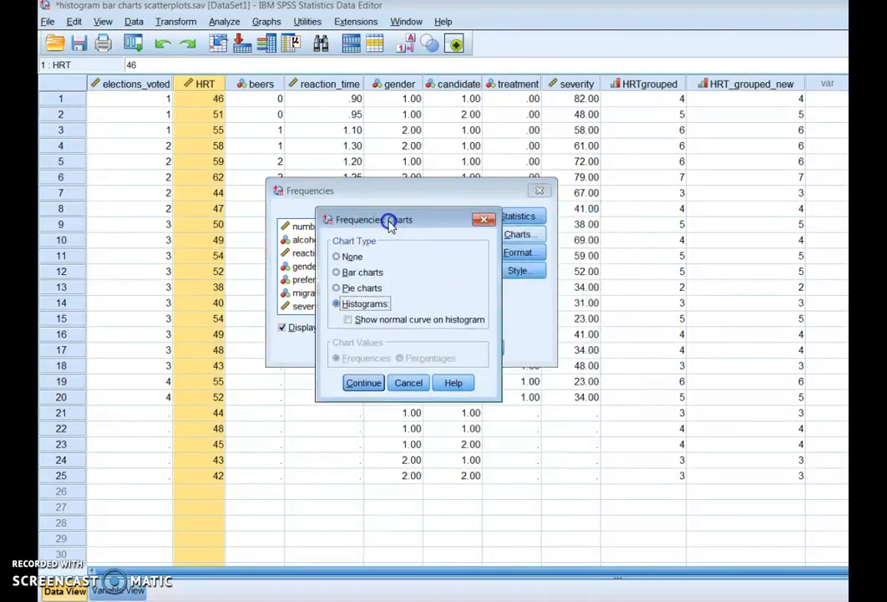
pyautogui.click(371, 384)
pyautogui.click(282, 328)
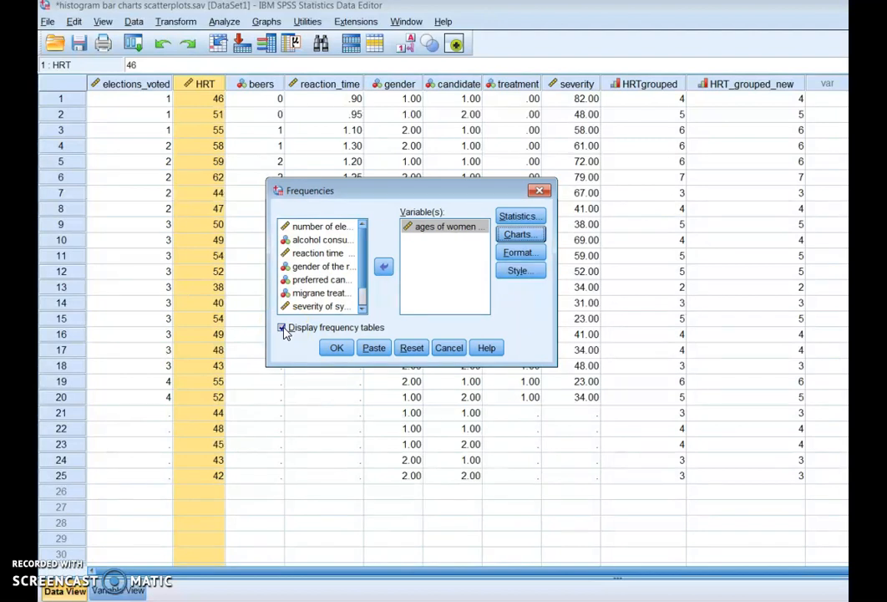
pyautogui.click(282, 327)
pyautogui.click(337, 347)
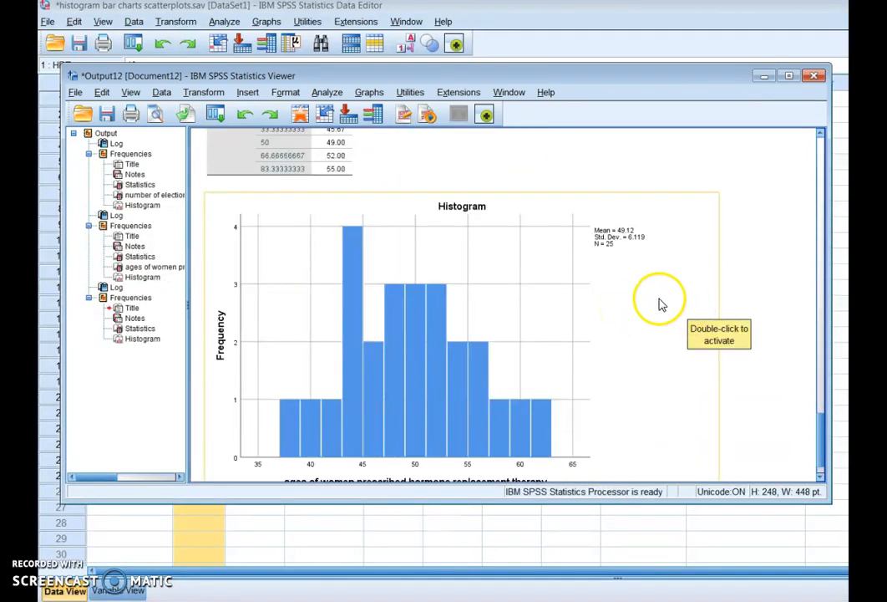
# Compare the histogram of the ungrouped HRT ages with the histogram of the binned ages in the output
pyautogui.scroll(10, 368, 425)
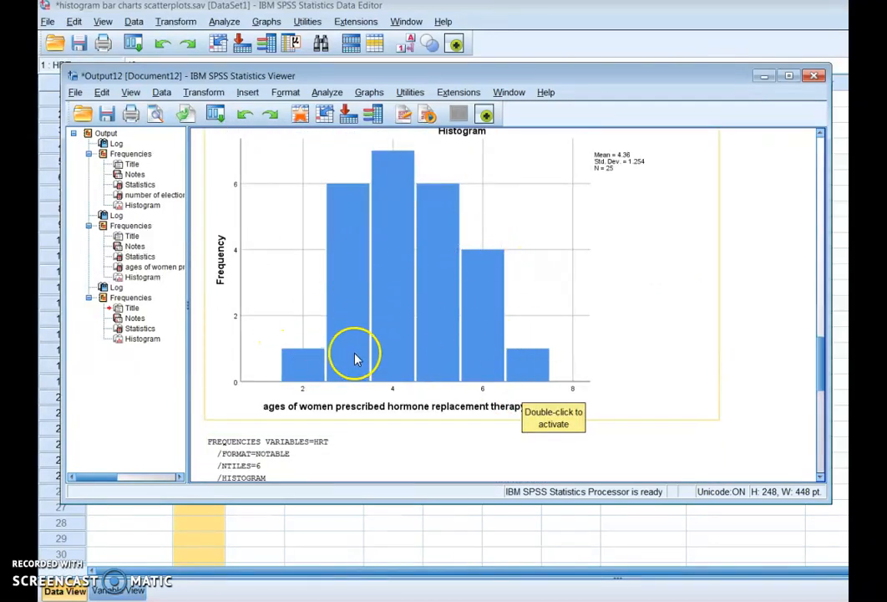
pyautogui.scroll(-10, 510, 364)
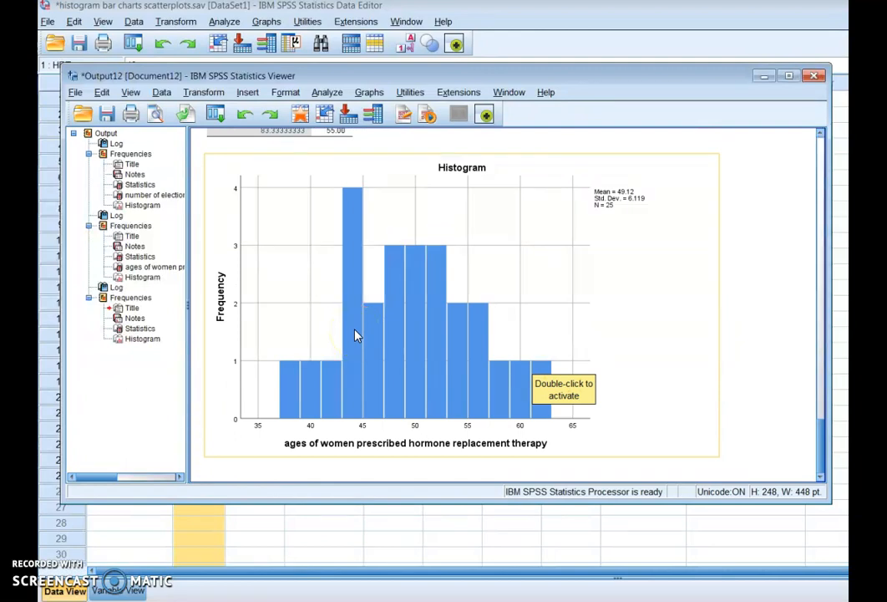
pyautogui.click(487, 235)
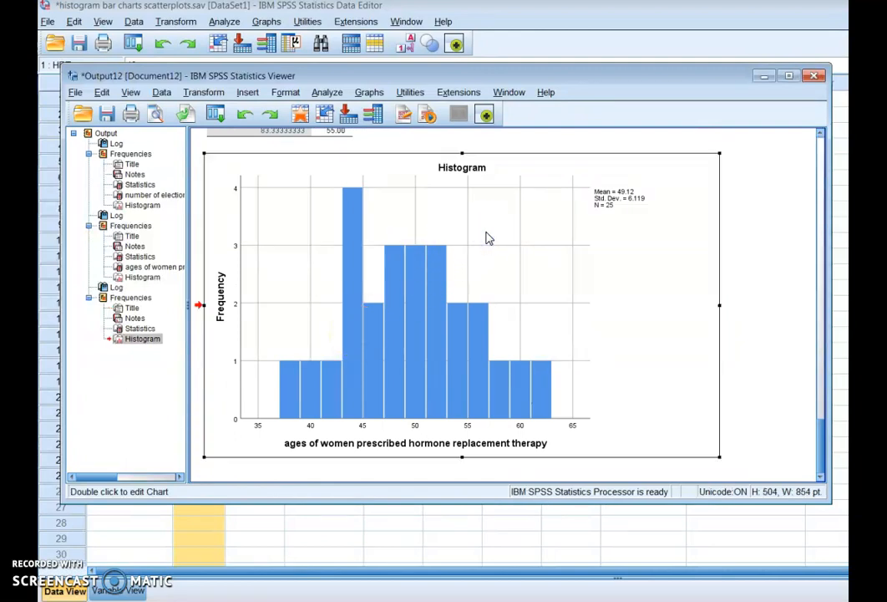
pyautogui.scroll(10, 489, 239)
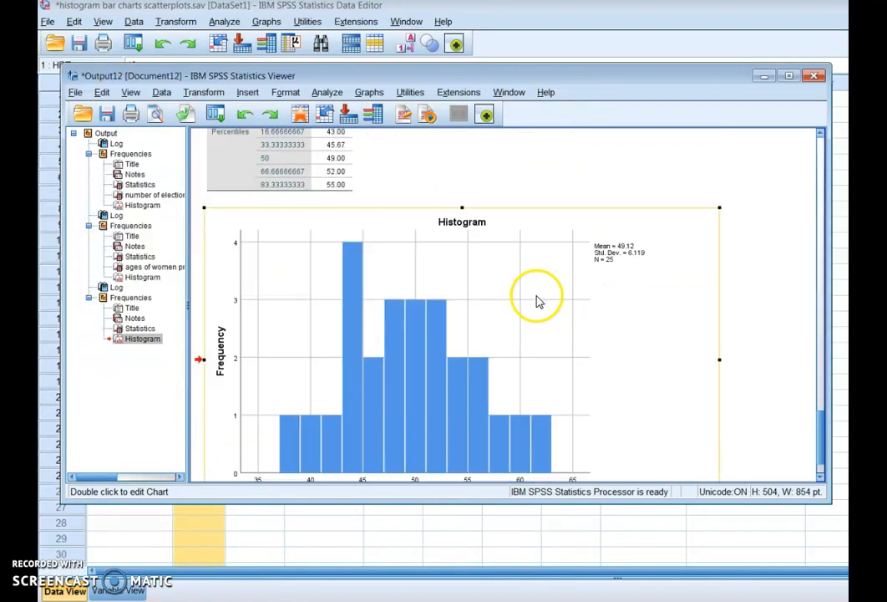
pyautogui.scroll(-2, 620, 358)
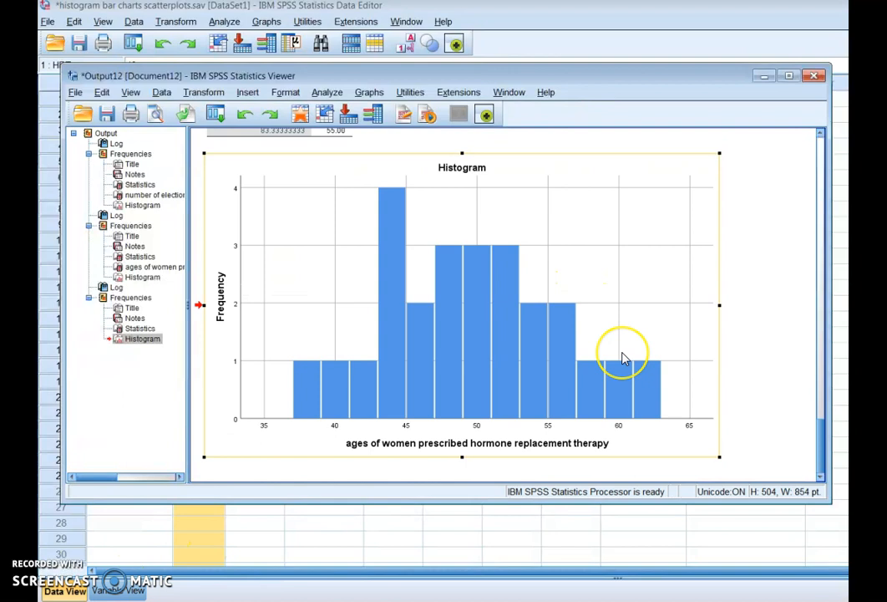
# Open the histogram of the ungrouped HRT ages in the Chart Editor and reposition the editor window
pyautogui.click(636, 283)
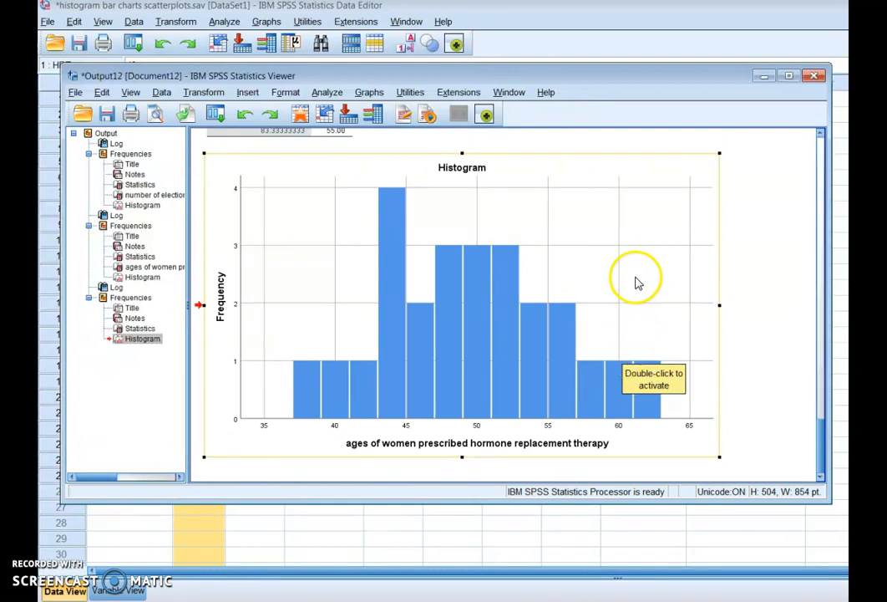
pyautogui.doubleClick(640, 215)
pyautogui.moveTo(635, 67); pyautogui.dragTo(564, 60)
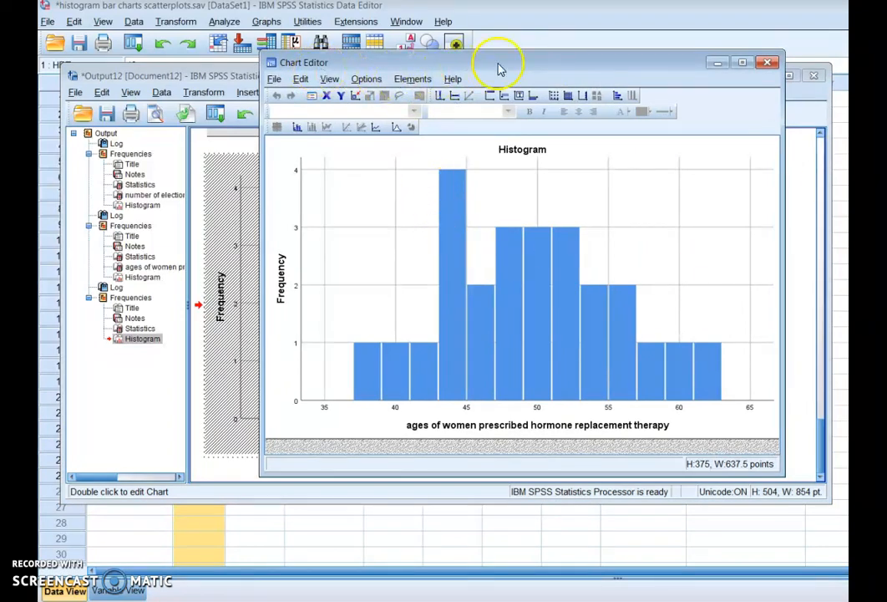
pyautogui.moveTo(502, 67); pyautogui.dragTo(474, 65)
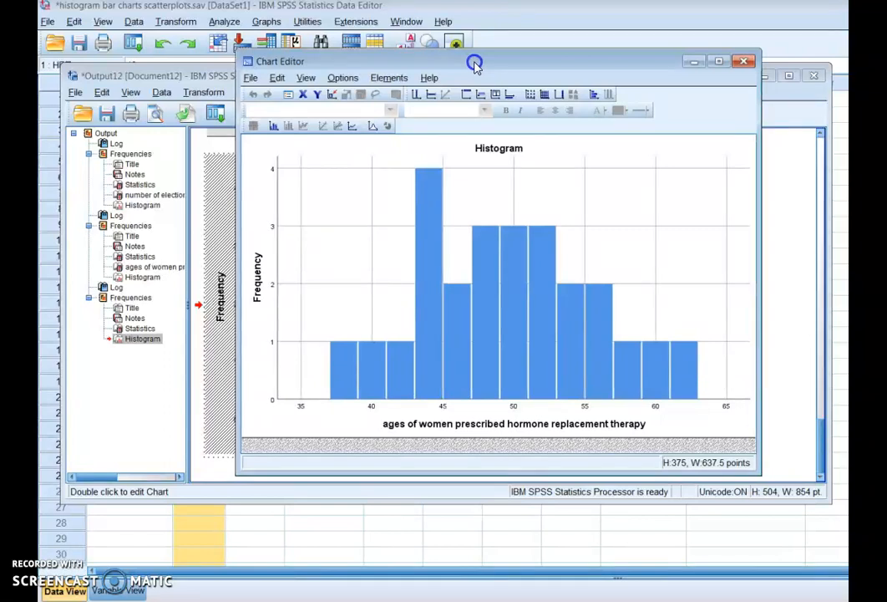
# Un-bin the histogram's bars so each individual age is plotted separately, and dismiss the bar properties
pyautogui.click(388, 79)
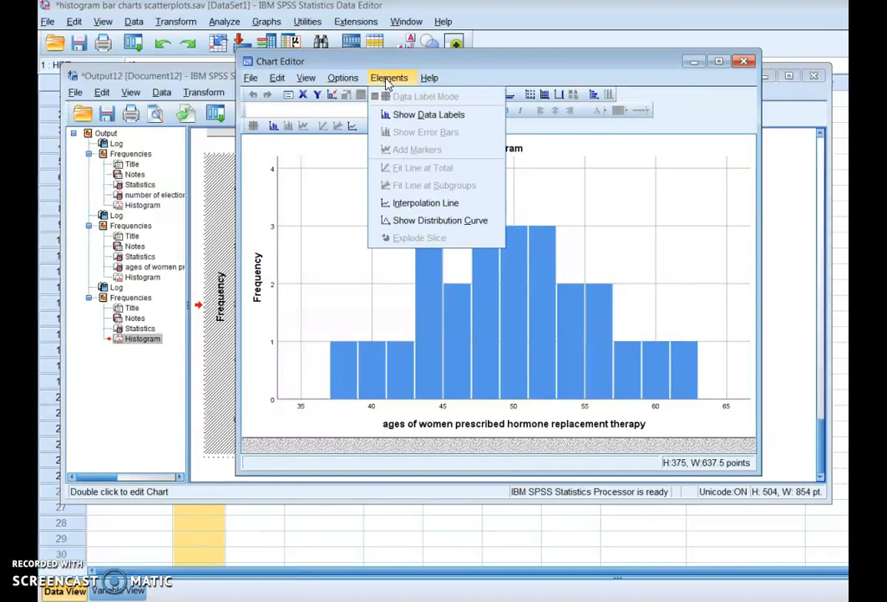
pyautogui.click(351, 79)
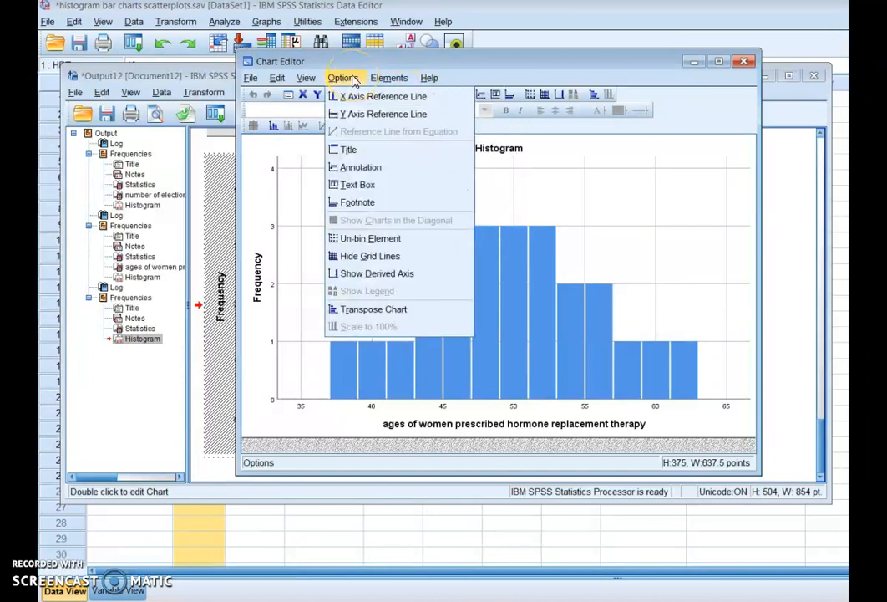
pyautogui.click(365, 240)
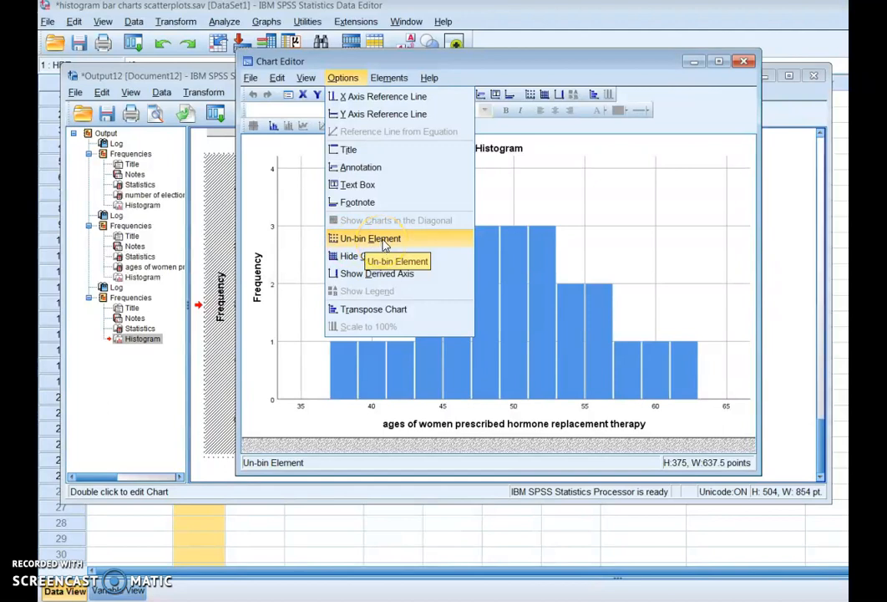
pyautogui.click(376, 239)
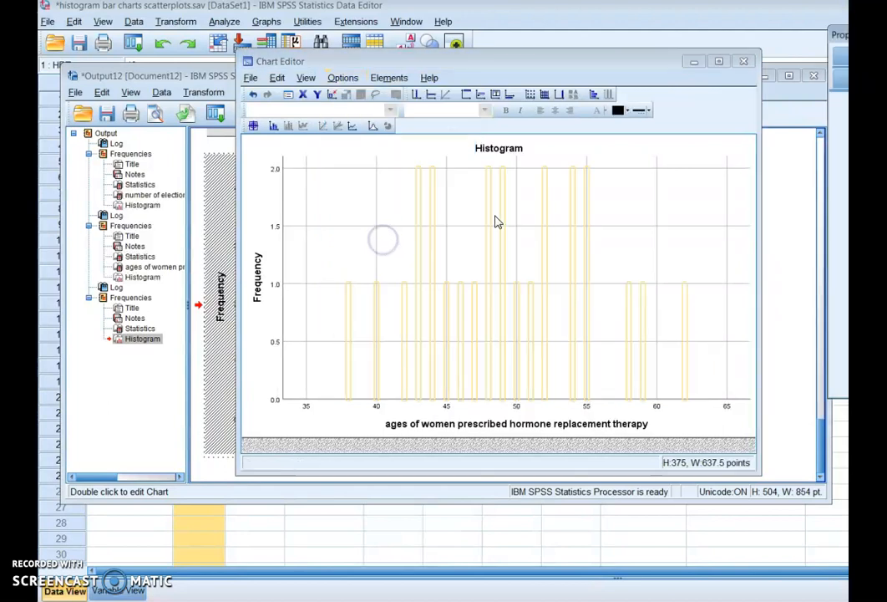
pyautogui.click(732, 54)
pyautogui.moveTo(732, 54); pyautogui.dragTo(613, 70)
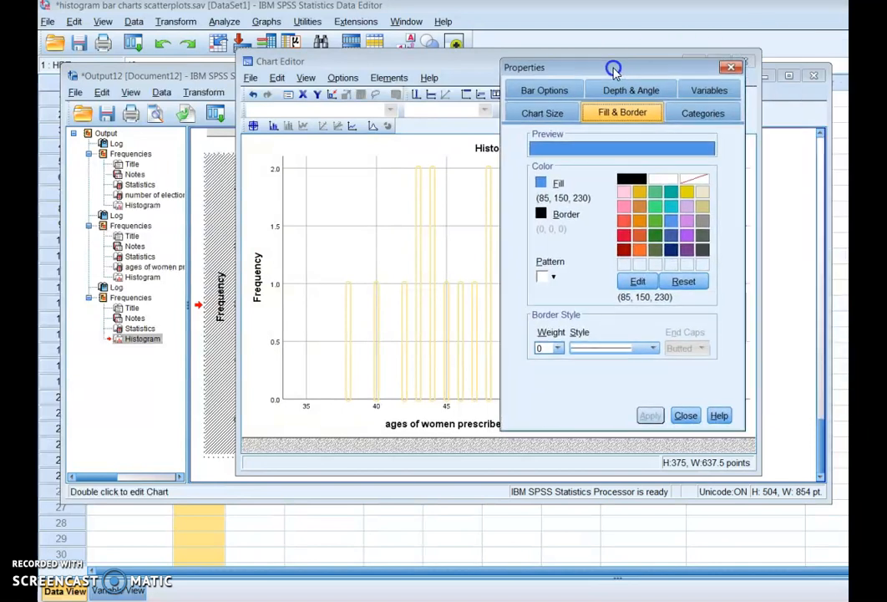
pyautogui.click(731, 68)
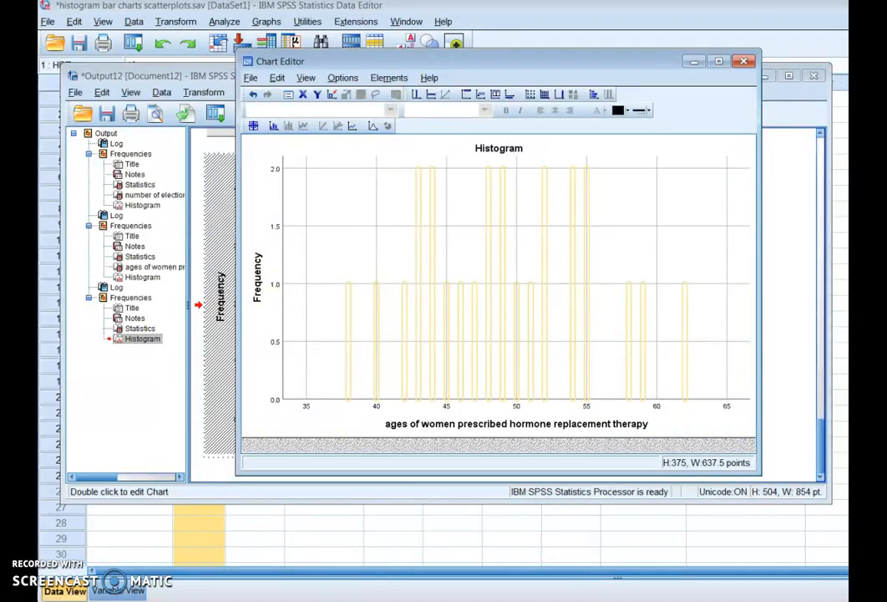
# Bin the histogram's bars again and bring up the binning settings for the X axis
pyautogui.click(341, 79)
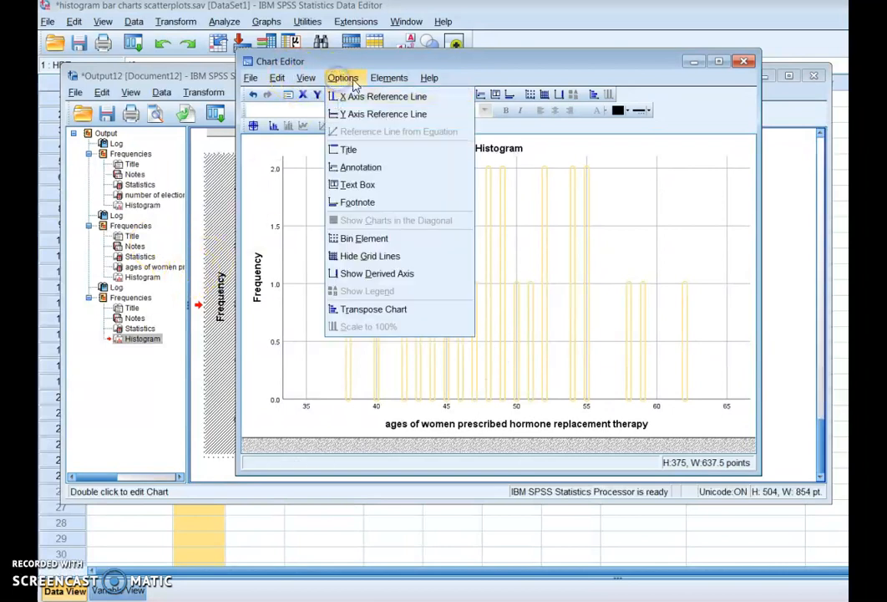
pyautogui.click(352, 242)
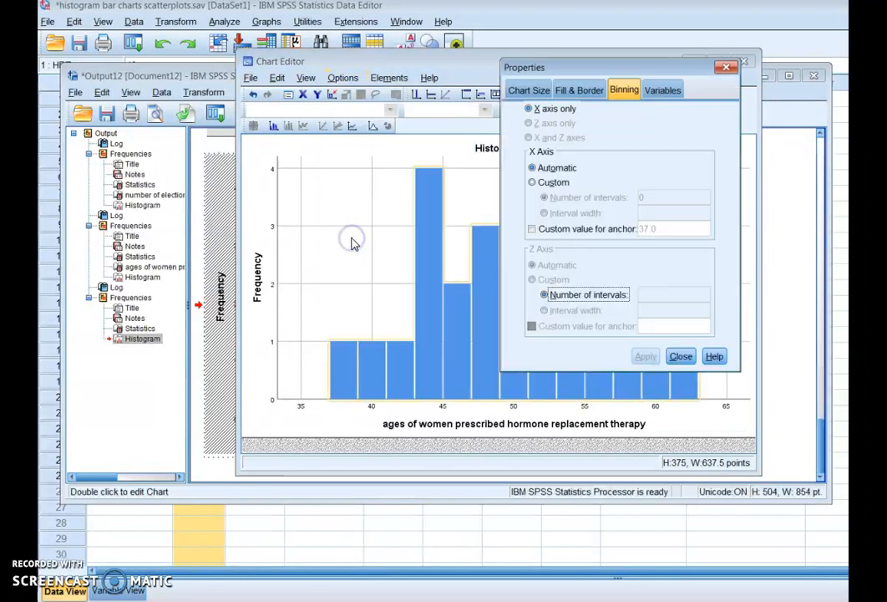